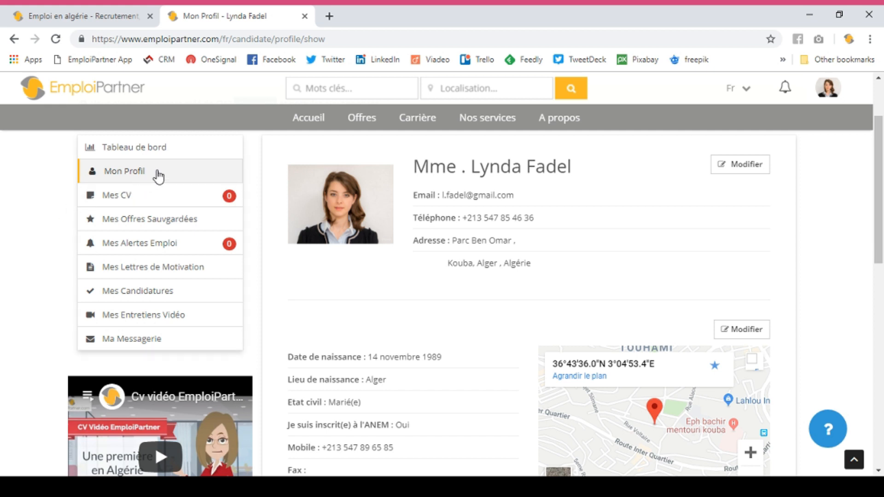
# - Open the Mes CV section of the candidate account and start creating a new CV
pyautogui.click(161, 198)
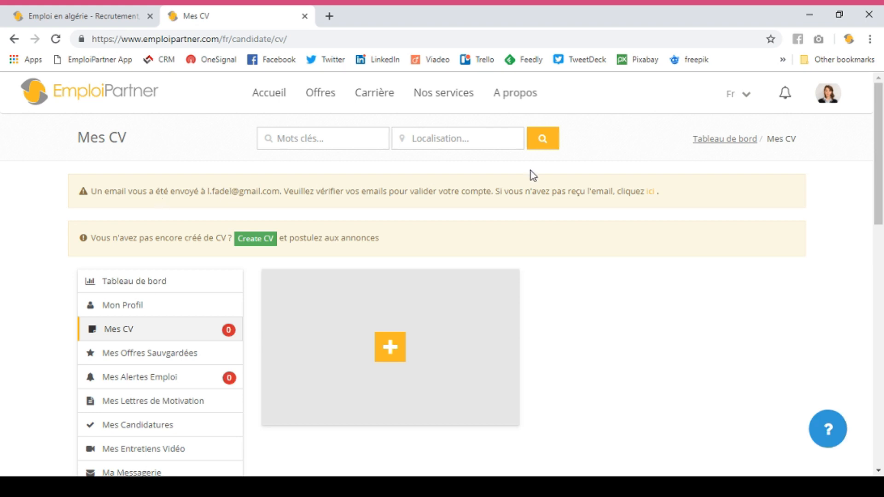
pyautogui.moveTo(882, 181); pyautogui.dragTo(881, 213)
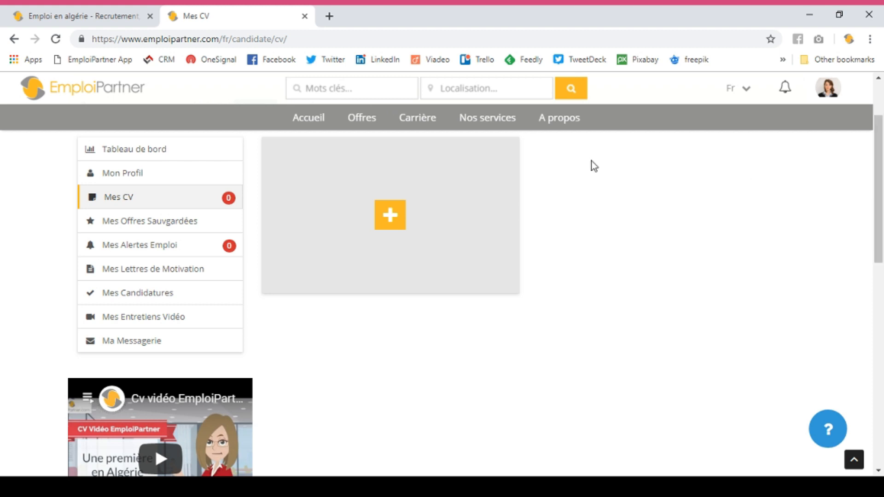
pyautogui.click(390, 217)
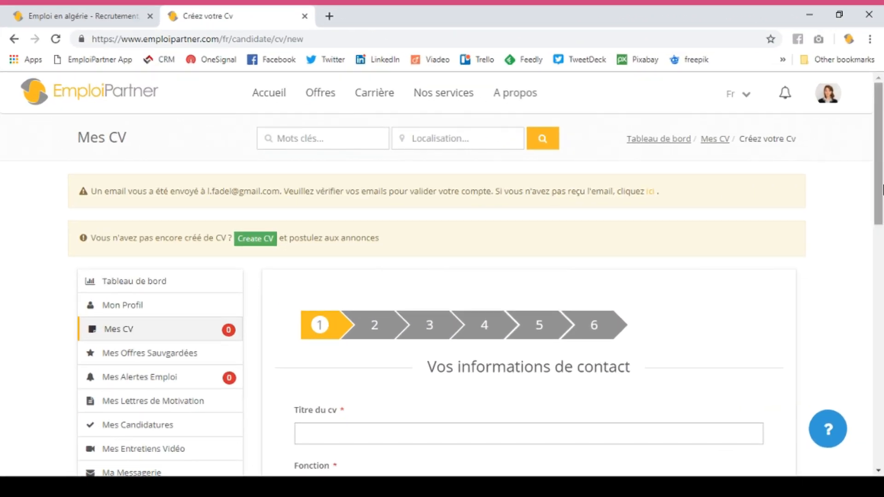
# - Set the CV title to the suggested job "Conseiller commercial / Conseillère commerciale en assurances"
pyautogui.scroll(-3, 158, 391)
pyautogui.moveTo(883, 232); pyautogui.dragTo(883, 238)
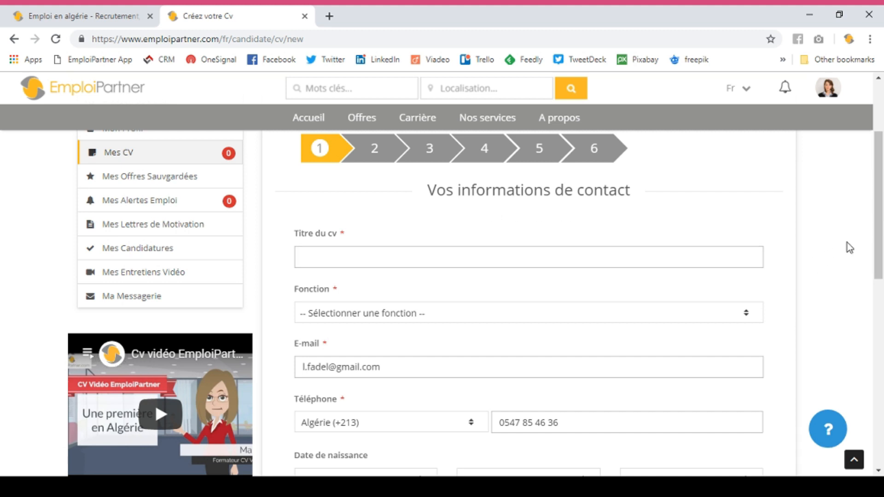
pyautogui.moveTo(883, 220); pyautogui.dragTo(883, 238)
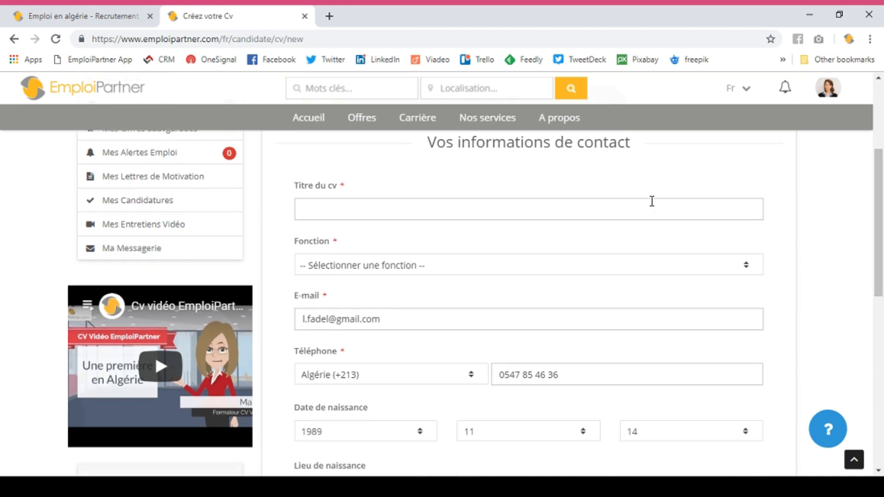
pyautogui.click(478, 210)
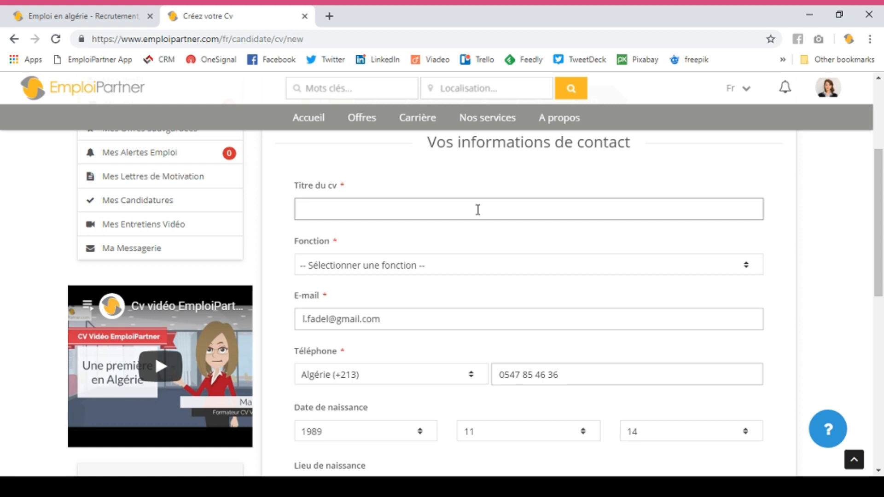
pyautogui.write('Commerciale')
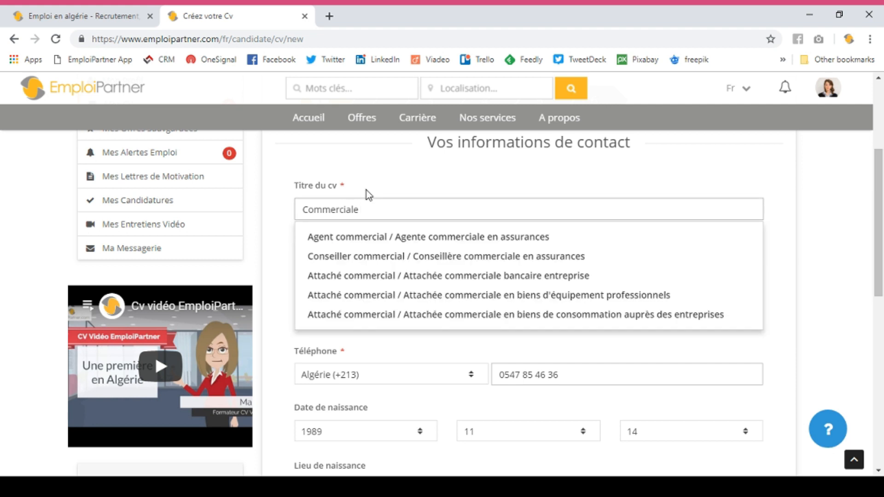
pyautogui.click(371, 256)
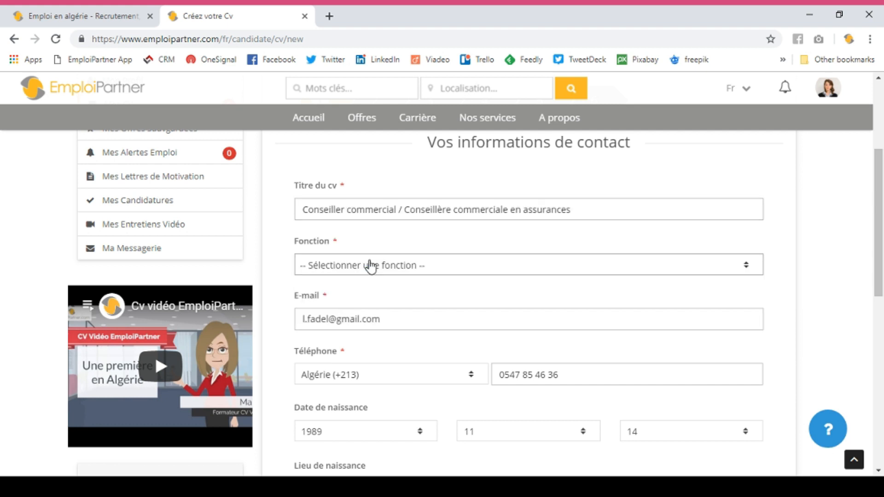
# - Choose Commerce / Distribution / Vente as the CV's function and submit the contact information
pyautogui.click(389, 271)
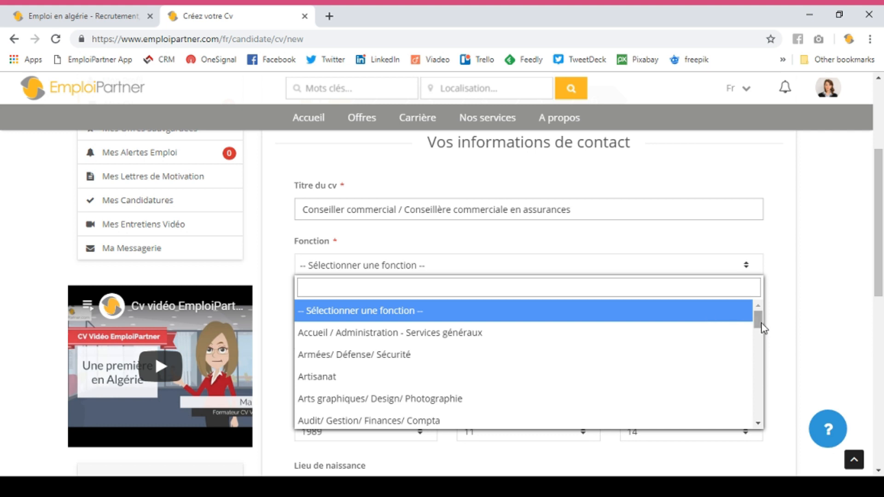
pyautogui.moveTo(760, 328); pyautogui.dragTo(770, 351)
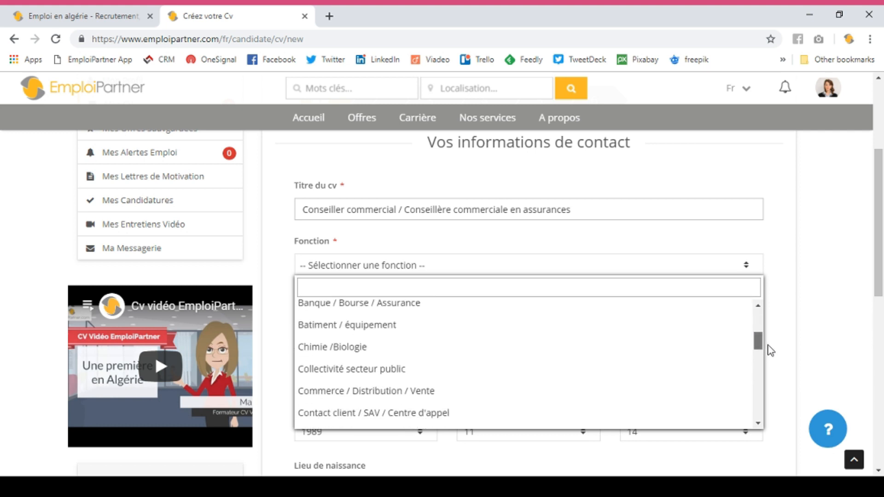
pyautogui.click(412, 391)
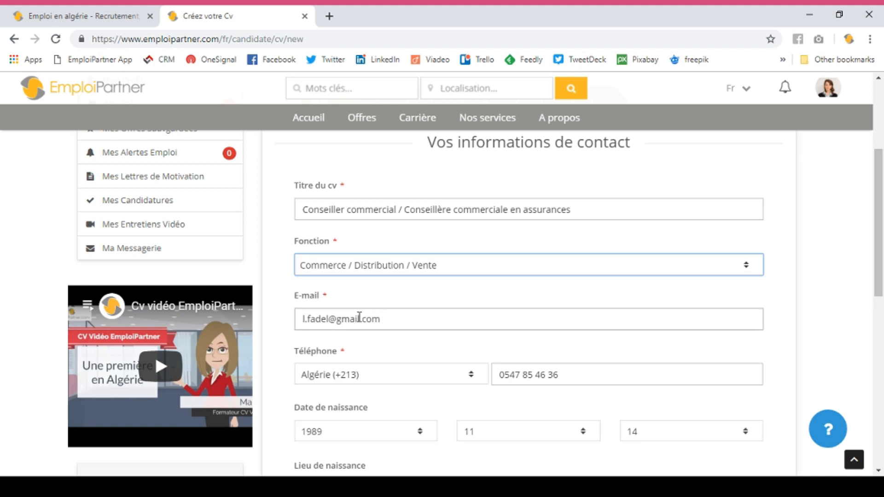
pyautogui.moveTo(882, 217); pyautogui.dragTo(882, 267)
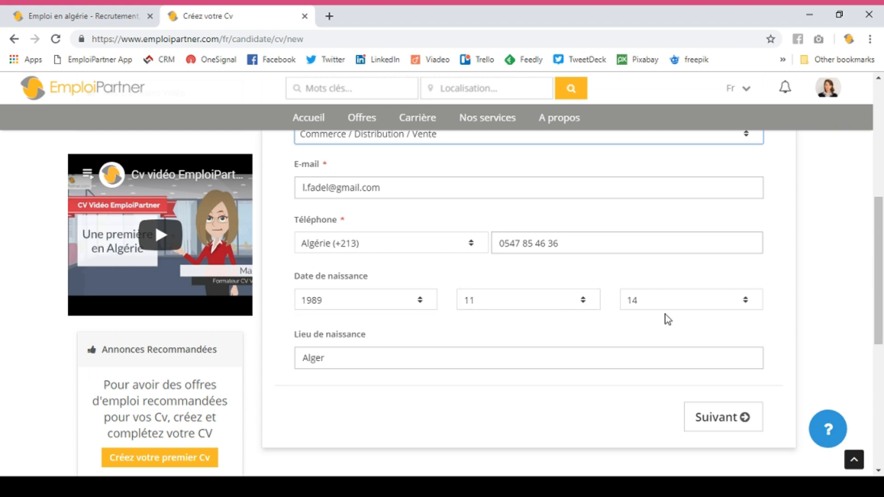
pyautogui.click(726, 419)
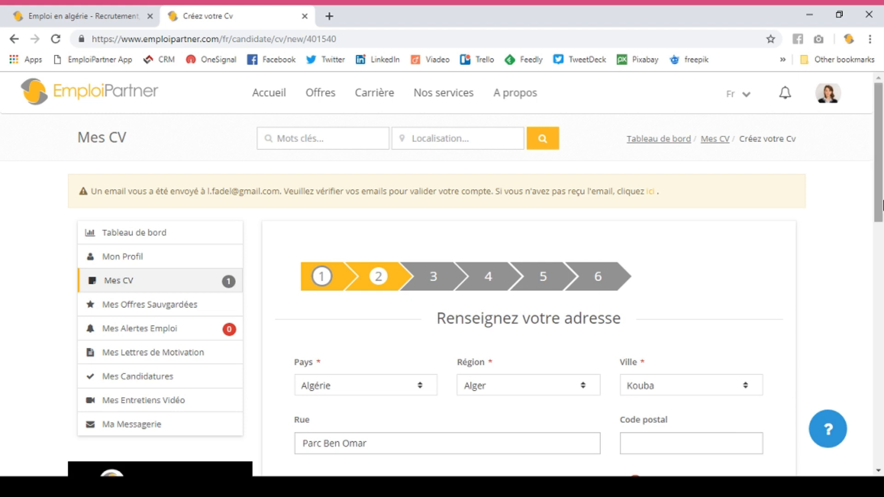
# - Review the prefilled address, keep it as is and continue to the work experience stage
pyautogui.scroll(-3, 882, 265)
pyautogui.scroll(2, 883, 240)
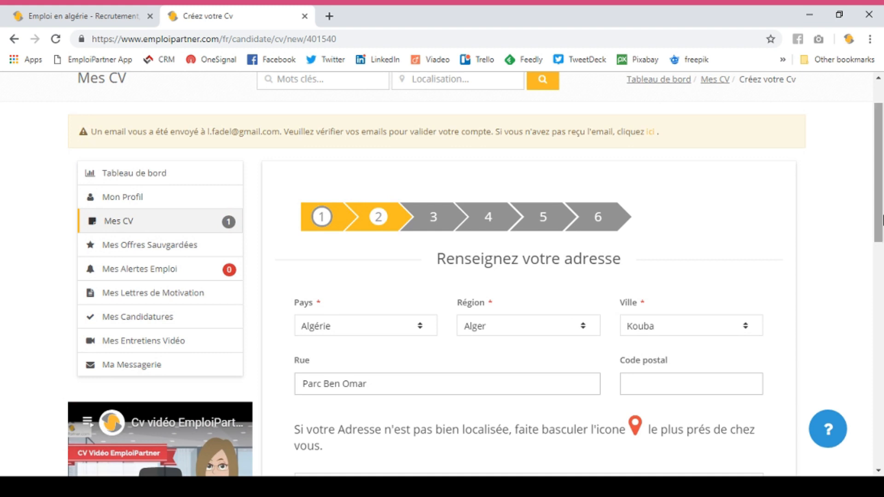
pyautogui.scroll(-2, 880, 230)
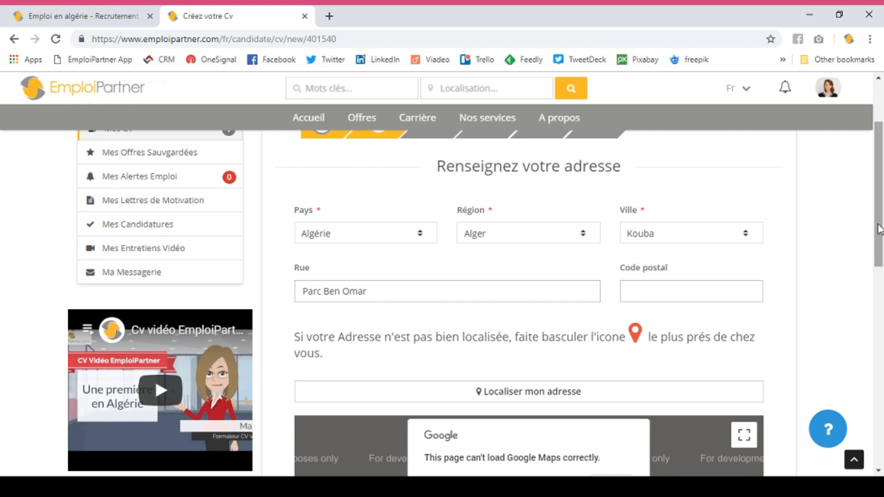
pyautogui.scroll(-3, 881, 236)
pyautogui.scroll(-5, 882, 236)
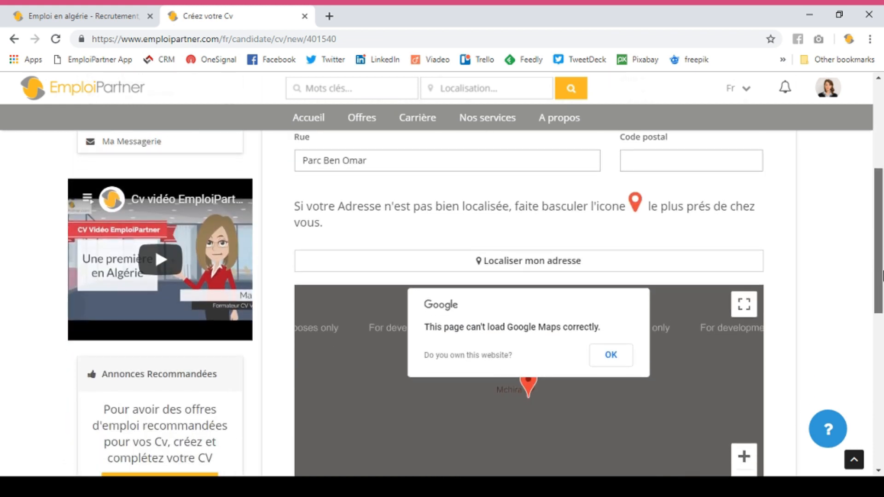
pyautogui.click(714, 323)
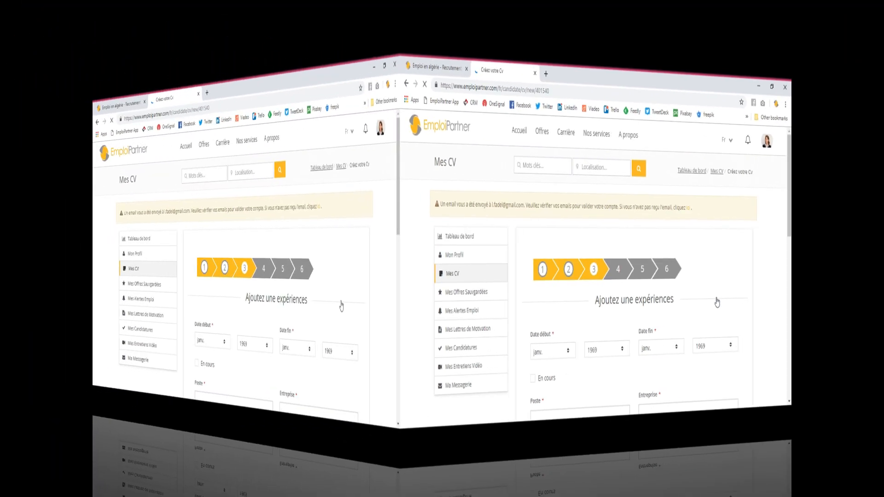
# - Set the experience's start date to mars 2018 and its end date to janv. 2019
pyautogui.scroll(-4, 882, 234)
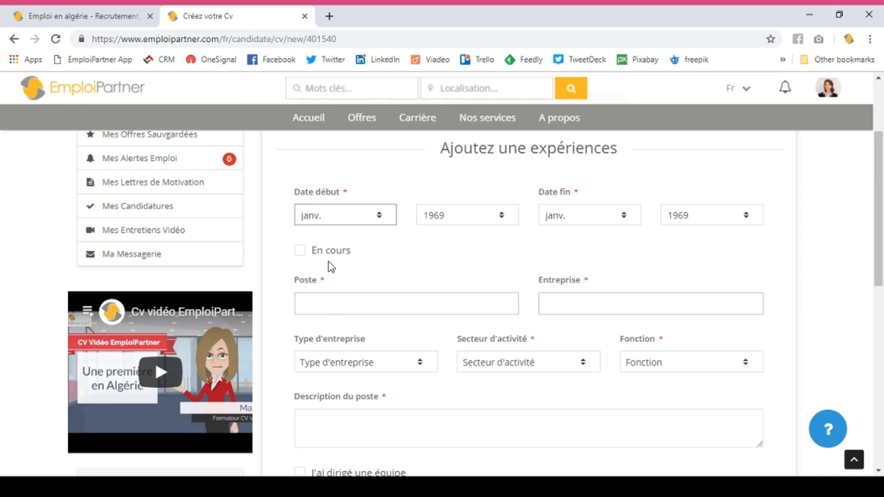
pyautogui.press('Down')
pyautogui.press('Down')
pyautogui.click(454, 211)
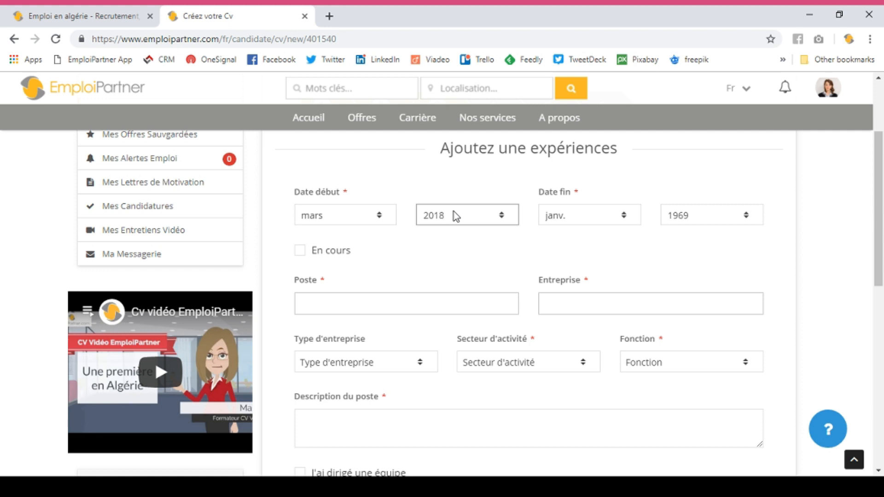
pyautogui.click(578, 220)
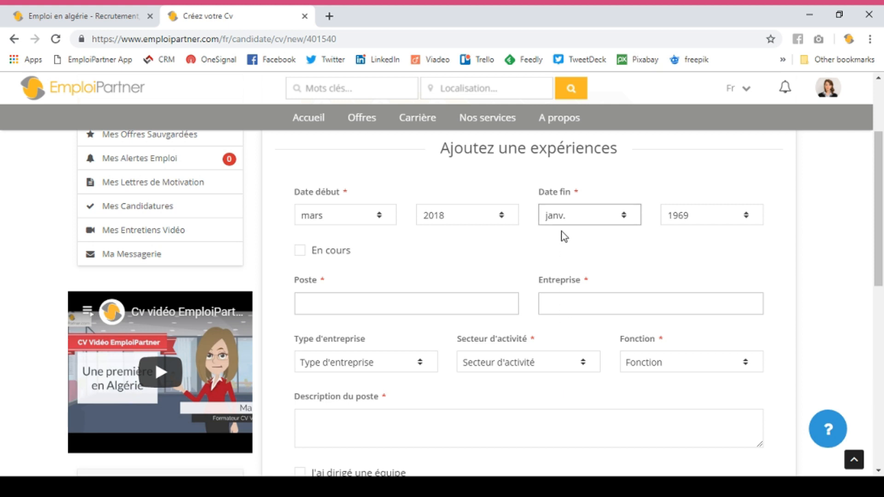
pyautogui.click(705, 211)
pyautogui.press('2')
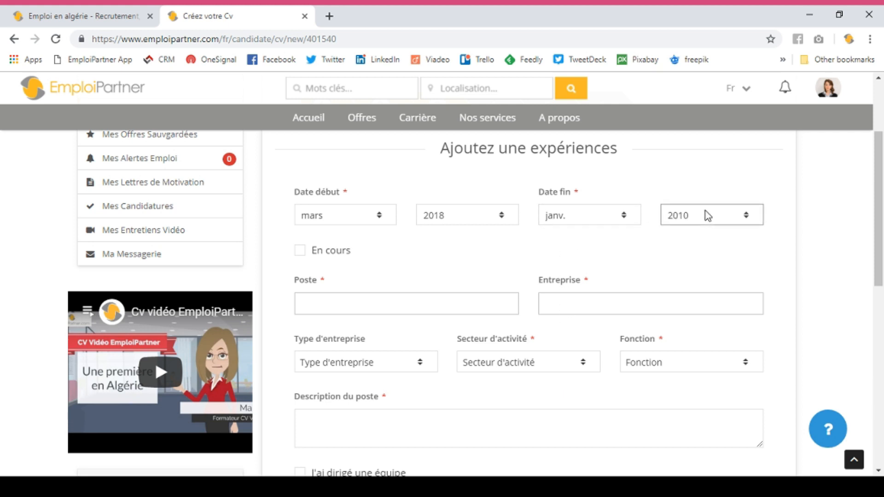
# - Enter "Stagiaire Commerciale" as the experience's position and "Emploi Partner" as the company
pyautogui.click(432, 302)
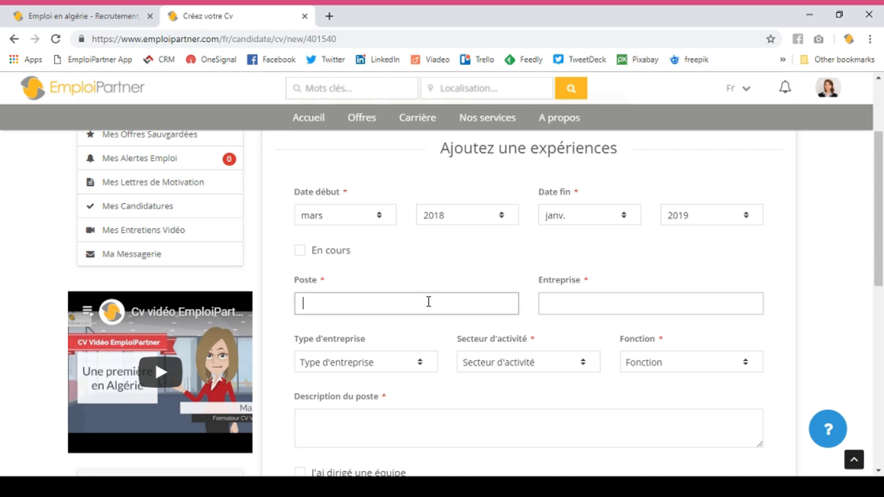
pyautogui.write('St')
pyautogui.write('agia')
pyautogui.write('ire ')
pyautogui.write('en')
pyautogui.press('BackSpace')
pyautogui.press('BackSpace')
pyautogui.press('BackSpace')
pyautogui.write('Commerciale')
pyautogui.click(602, 302)
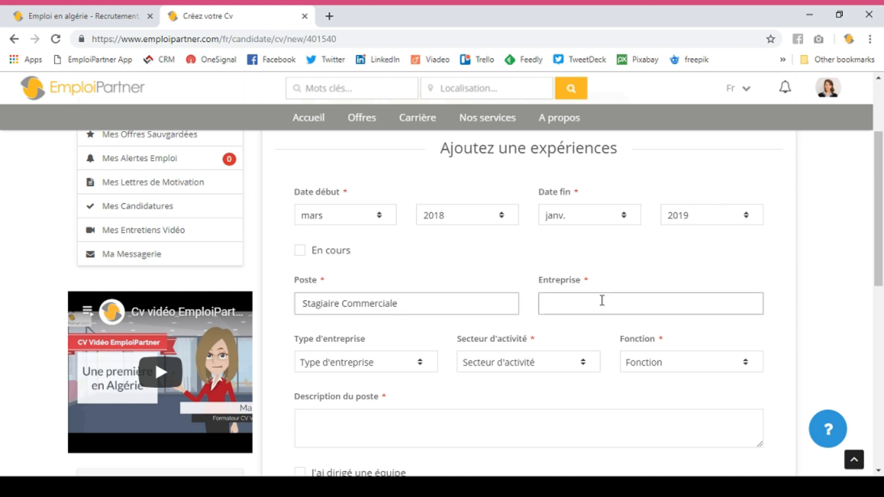
pyautogui.write('Emploi Partner')
# - Set the company type of the experience to PME/PMI
pyautogui.click(382, 363)
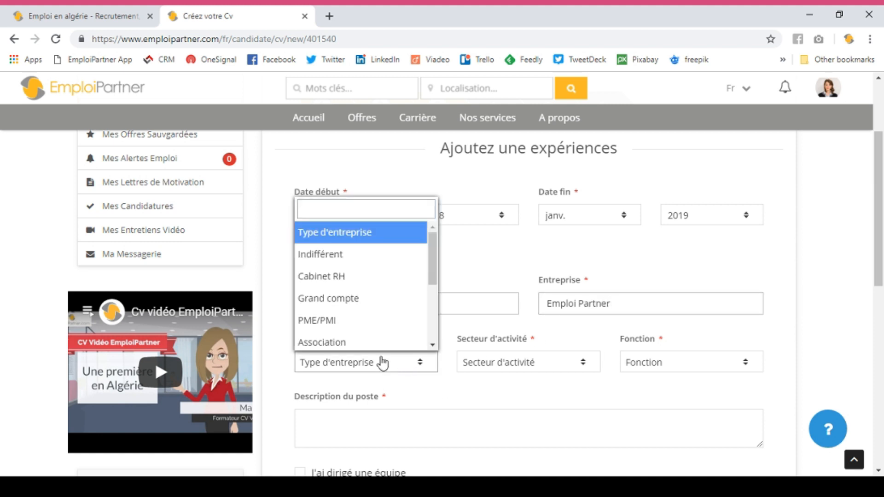
pyautogui.moveTo(436, 275)
pyautogui.mouseDown()
pyautogui.moveTo(459, 330)
pyautogui.moveTo(439, 283)
pyautogui.mouseUp()
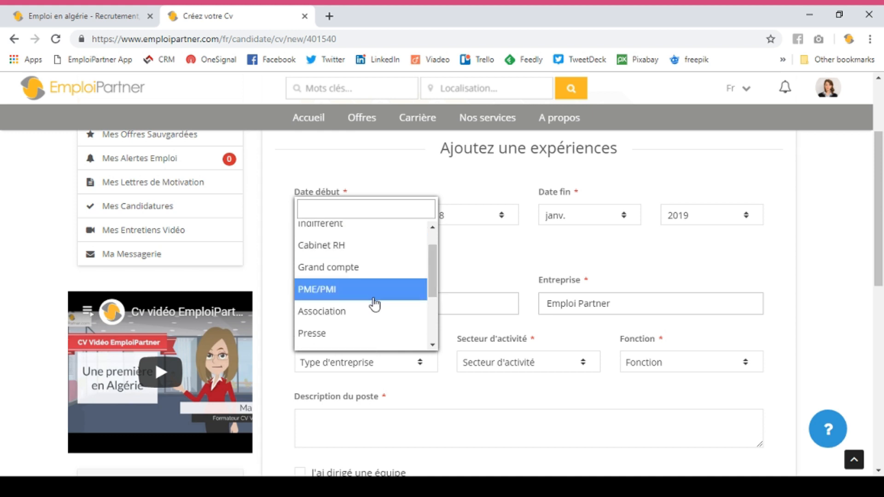
pyautogui.click(375, 297)
# - Choose Agriculture as the experience's sector of activity
pyautogui.click(482, 374)
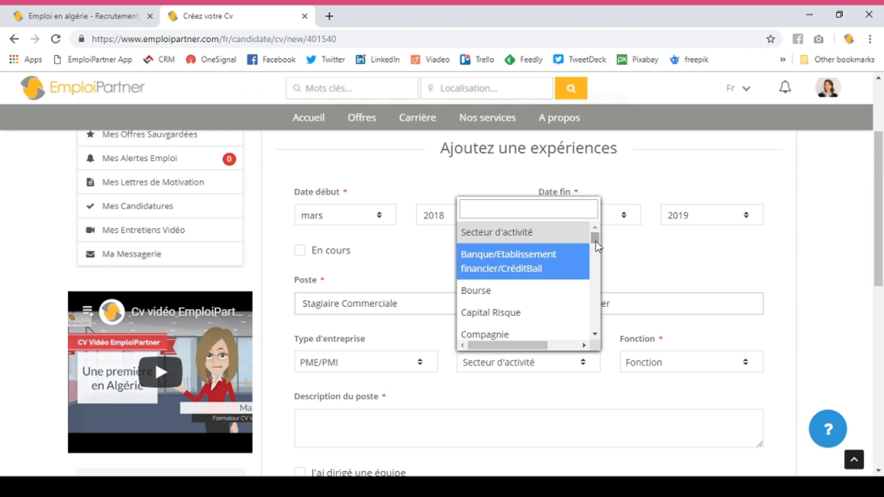
pyautogui.scroll(-2, 597, 247)
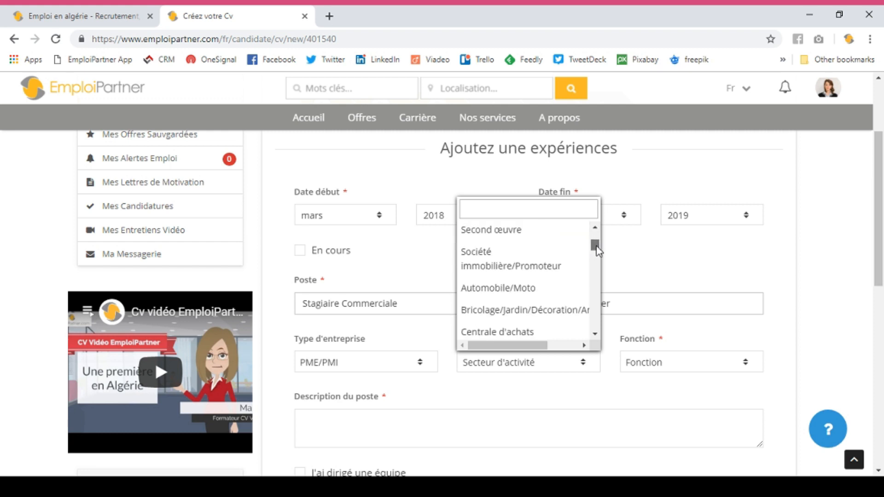
pyautogui.scroll(-1, 597, 250)
pyautogui.scroll(-3, 597, 251)
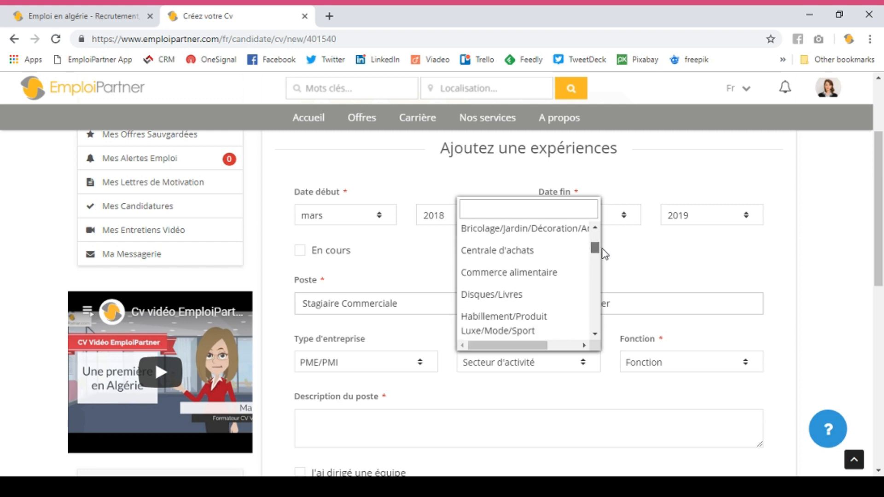
pyautogui.moveTo(603, 250); pyautogui.dragTo(621, 302)
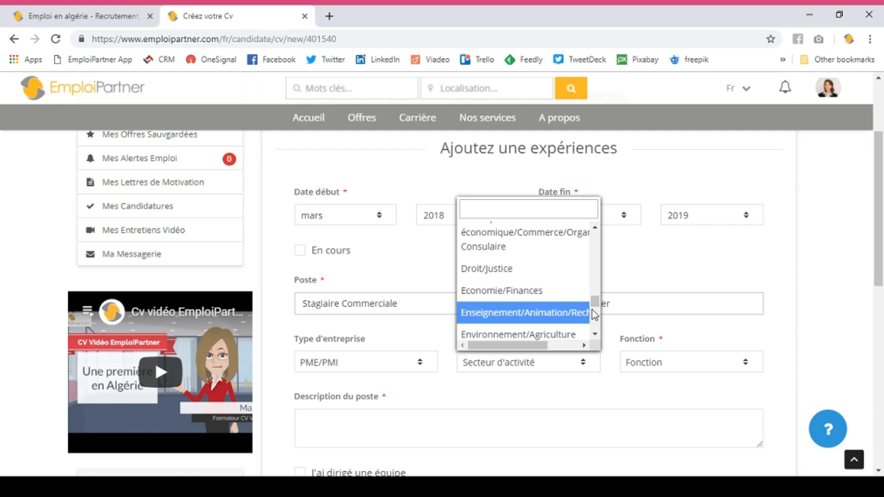
pyautogui.moveTo(597, 304); pyautogui.dragTo(596, 272)
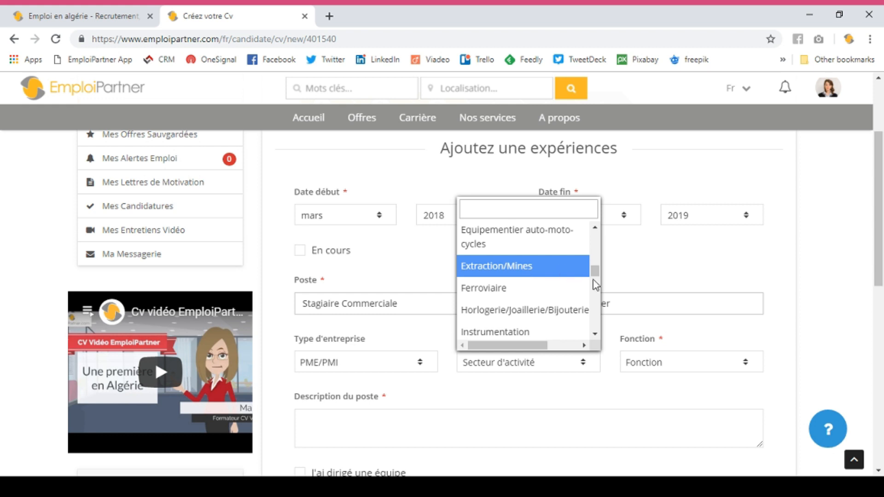
pyautogui.moveTo(597, 276); pyautogui.dragTo(595, 257)
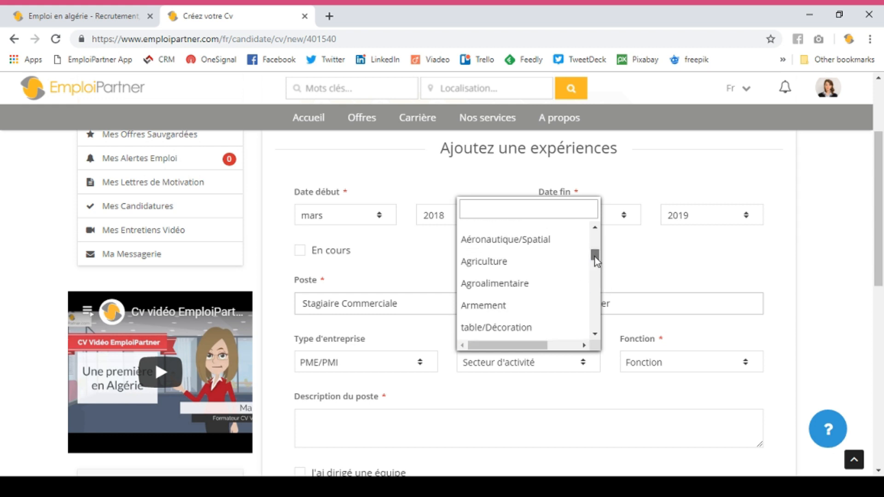
pyautogui.click(500, 269)
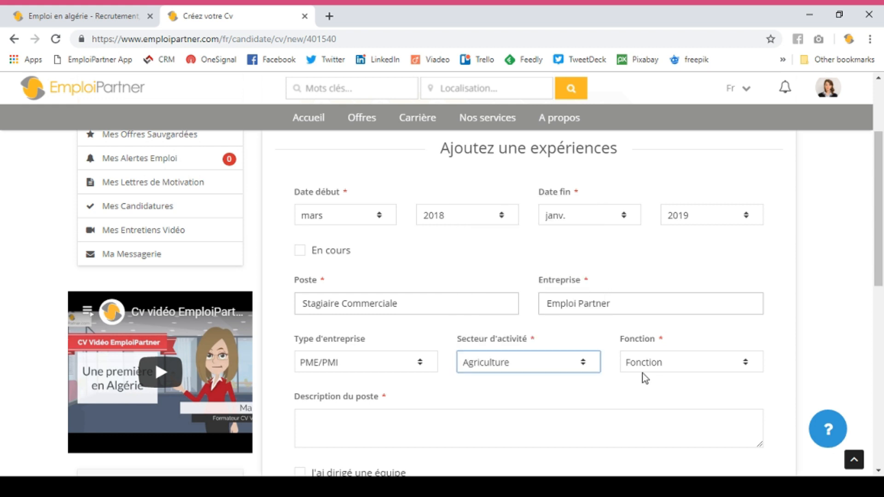
# - Set the function of the work experience to Commerce / Distribution / Vente
pyautogui.click(658, 375)
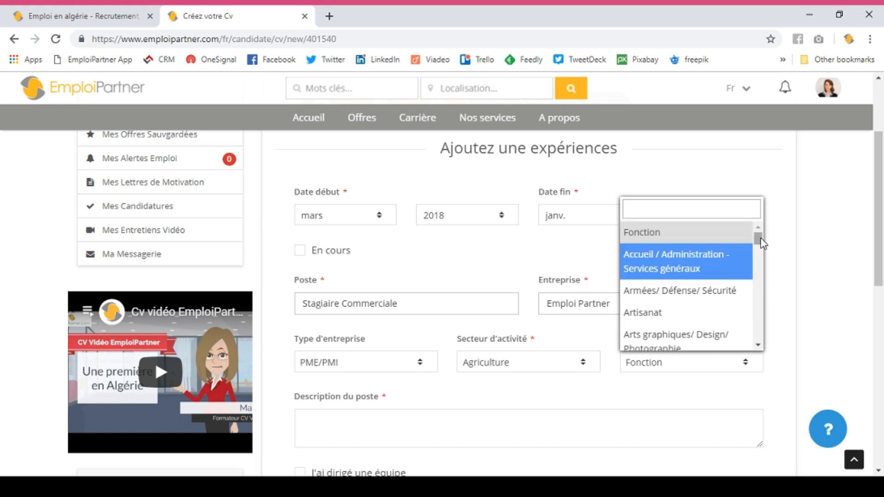
pyautogui.moveTo(760, 239); pyautogui.dragTo(773, 264)
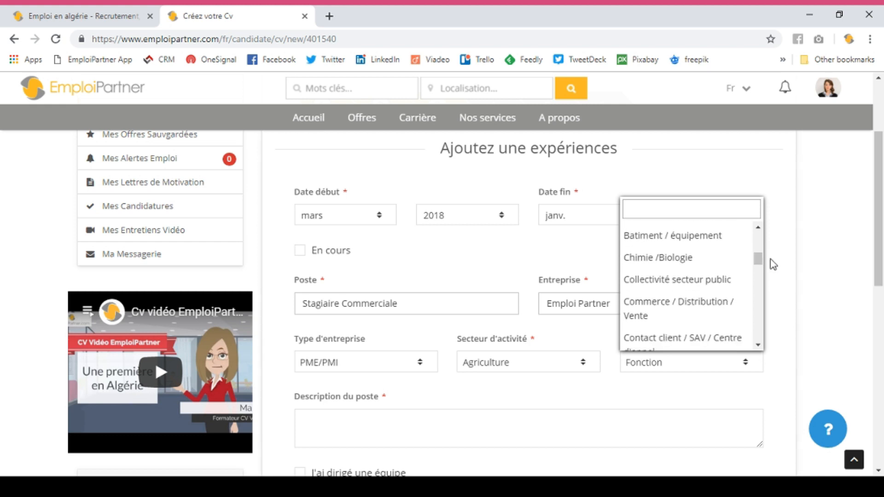
pyautogui.click(712, 322)
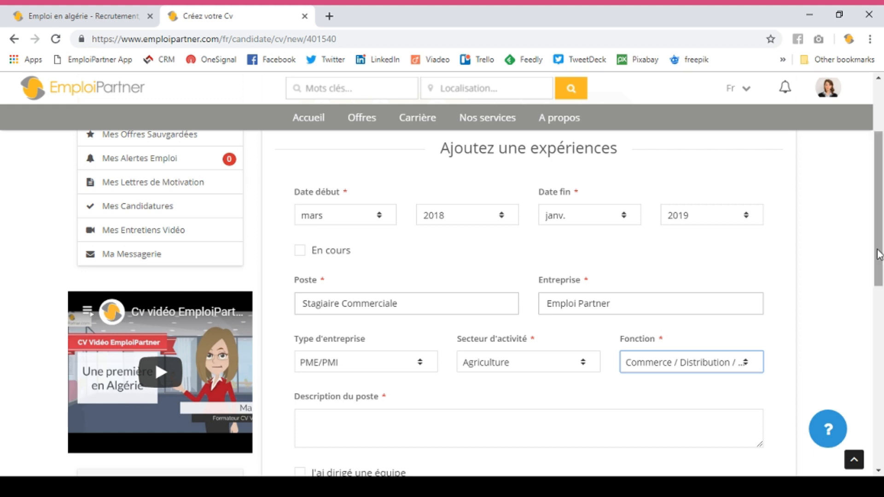
# - Start the experience's job description with the lines "- Suivi des demandes clients.", "- Facturation" and "- Recouvrement des factures."
pyautogui.scroll(-2, 882, 276)
pyautogui.scroll(-2, 882, 275)
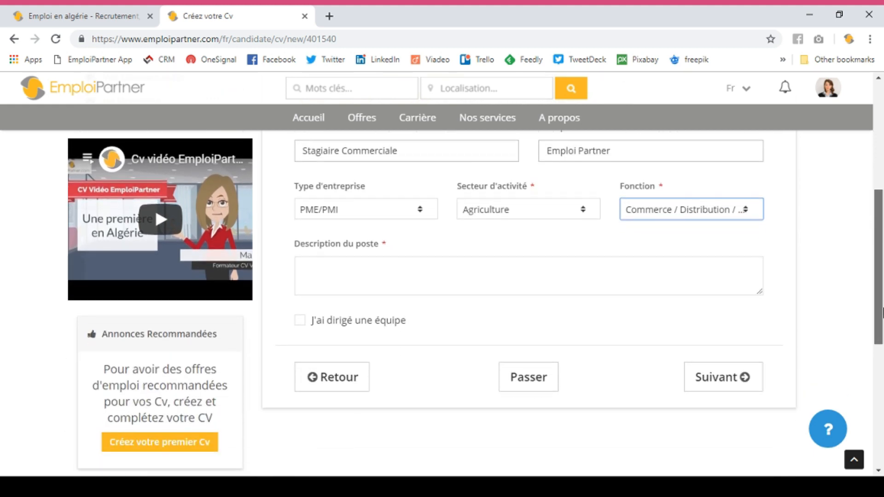
pyautogui.click(462, 286)
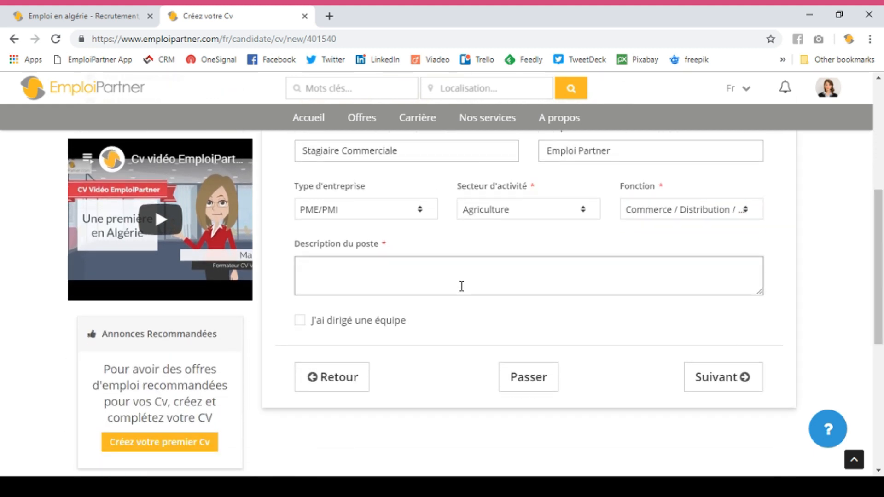
pyautogui.write('- Suivi des demandes clients.')
pyautogui.press('Return')
pyautogui.write('- Facturation')
pyautogui.press('Return')
pyautogui.write('- Recouvre')
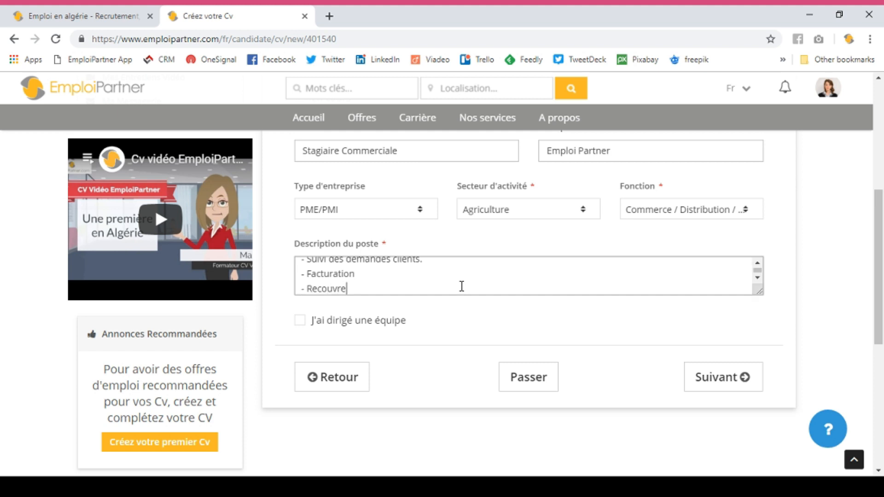
pyautogui.write('ment clie')
pyautogui.write('des facture')
pyautogui.write('s')
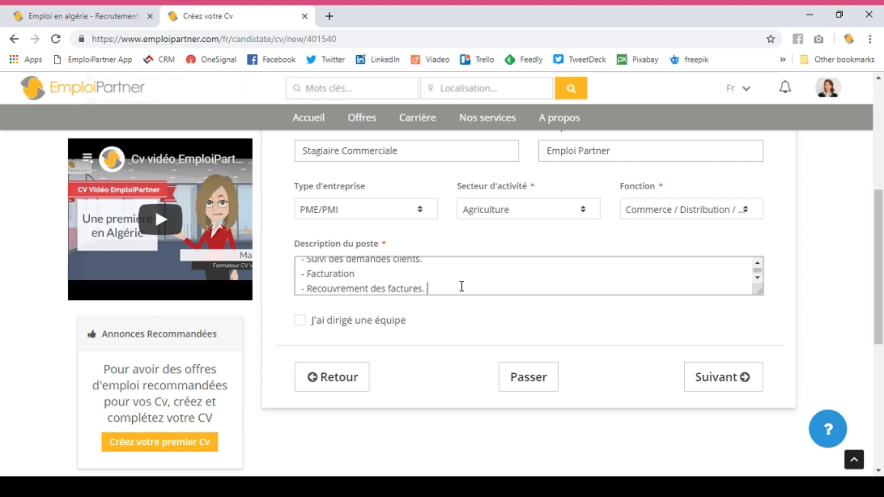
pyautogui.write('.')
# - Add the line "- Formation sur l'utilisation des produits / services de l'entreprise." to the job description and continue to the education stage
pyautogui.press('Return')
pyautogui.write('- Formation ')
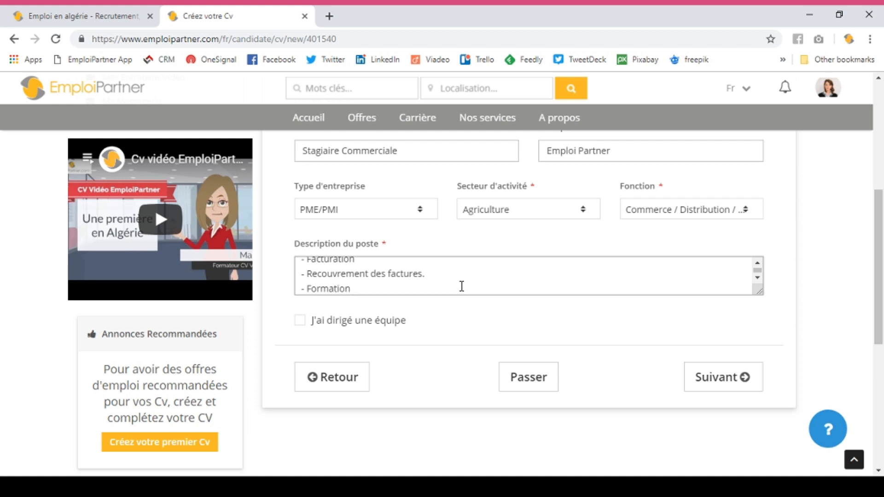
pyautogui.write("sur l'ut")
pyautogui.press('BackSpace')
pyautogui.press('BackSpace')
pyautogui.press('BackSpace')
pyautogui.press('BackSpace')
pyautogui.press('BackSpace')
pyautogui.press('BackSpace')
pyautogui.press('BackSpace')
pyautogui.press('BackSpace')
pyautogui.press('BackSpace')
pyautogui.press('BackSpace')
pyautogui.press('BackSpace')
pyautogui.press('BackSpace')
pyautogui.press('BackSpace')
pyautogui.press('BackSpace')
pyautogui.press('BackSpace')
pyautogui.press('BackSpace')
pyautogui.press('BackSpace')
pyautogui.write('Fom')
pyautogui.press('BackSpace')
pyautogui.write("rmation sur l'utilisation des p")
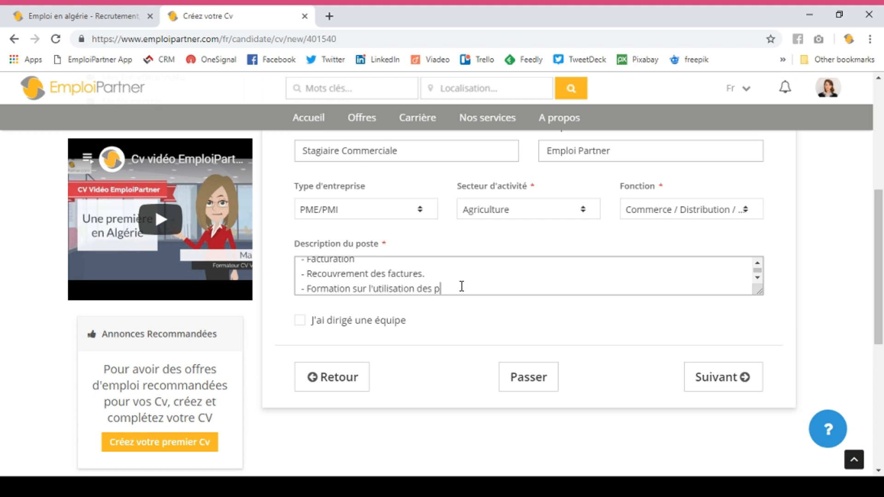
pyautogui.write("roduts / services de l'entreprise")
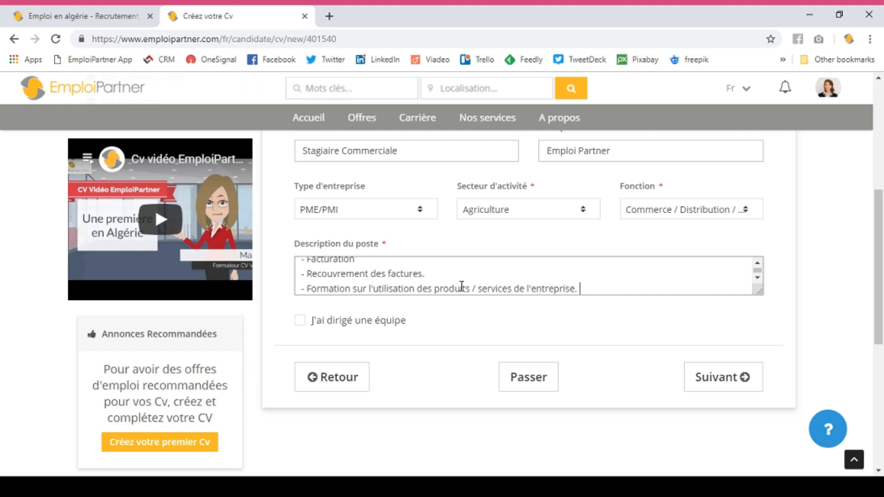
pyautogui.write('.')
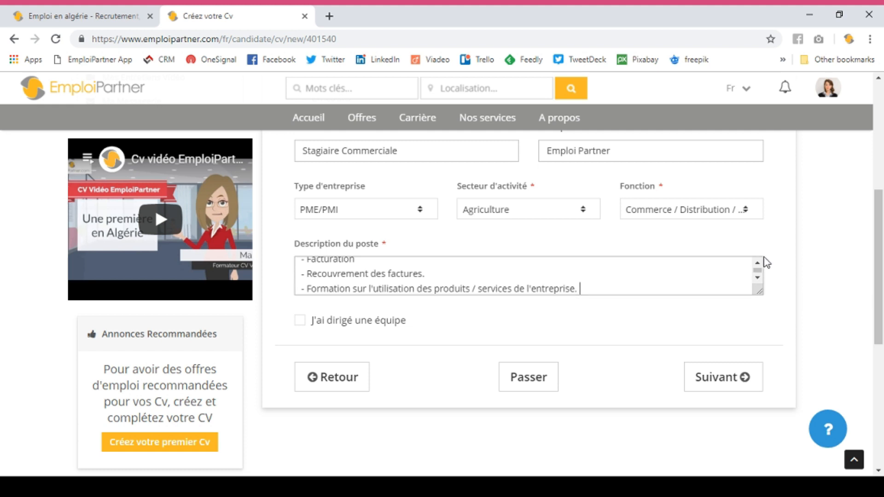
pyautogui.click(757, 264)
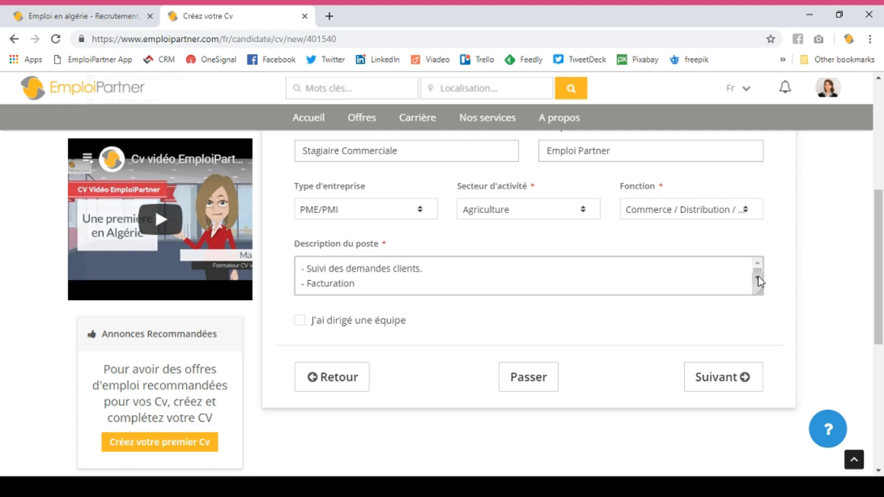
pyautogui.click(725, 392)
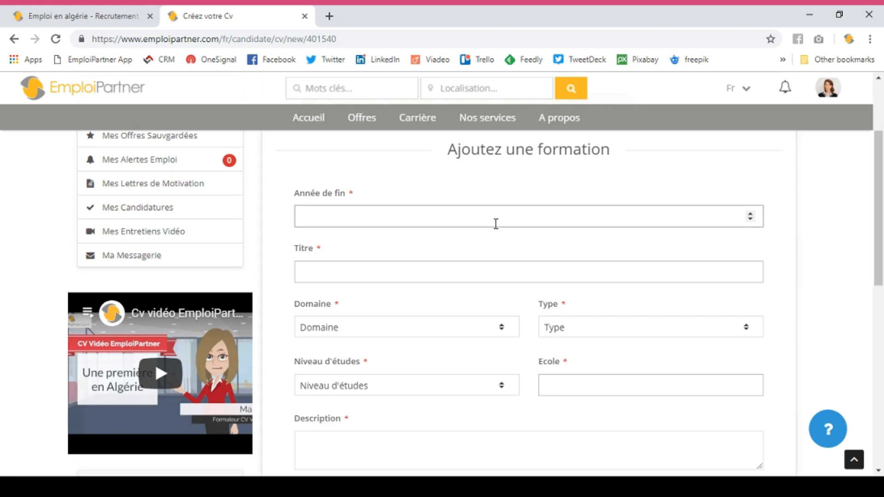
# - Set the education entry's end year to 2019 and its title to "Master en sciences commerciales"
pyautogui.write('2018')
pyautogui.press('BackSpace')
pyautogui.write('9')
pyautogui.click(465, 277)
pyautogui.write('Master en sciences commerciales')
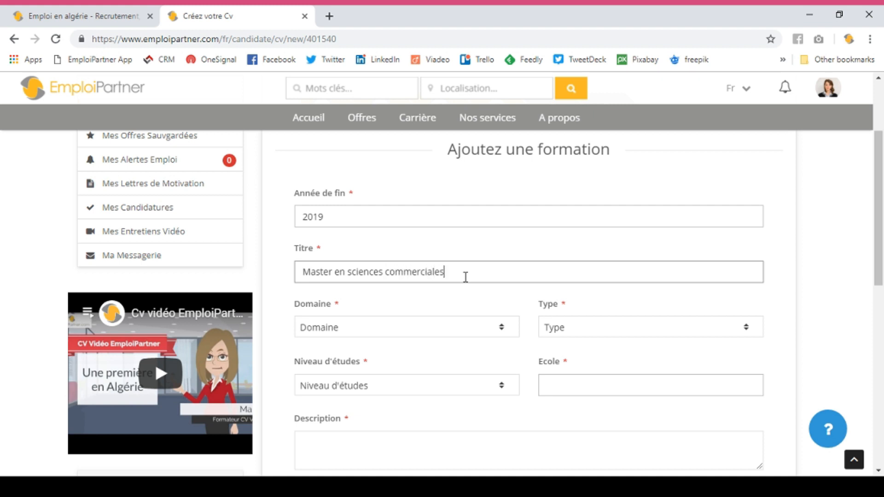
# - Choose Commercial as the education entry's domain
pyautogui.click(440, 331)
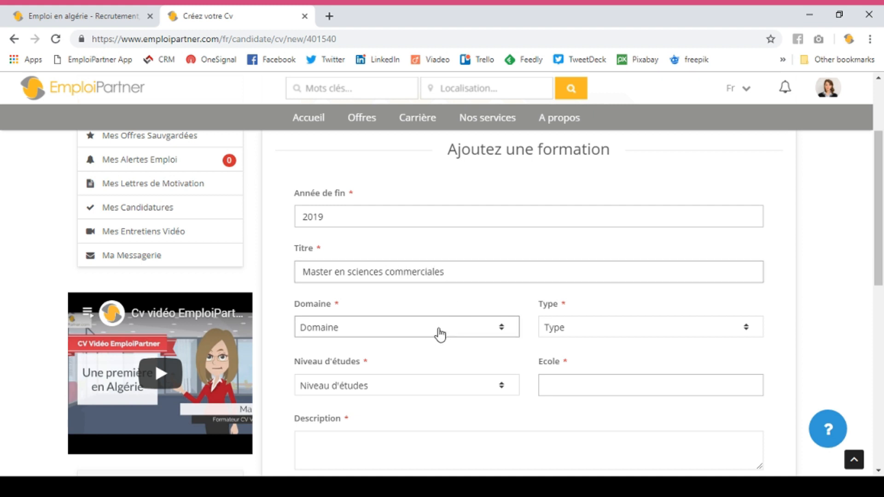
pyautogui.click(439, 333)
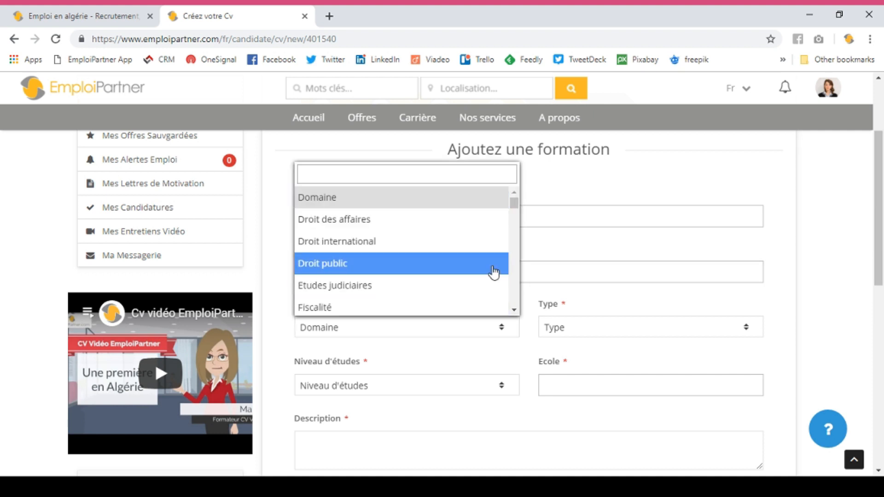
pyautogui.scroll(-2, 518, 313)
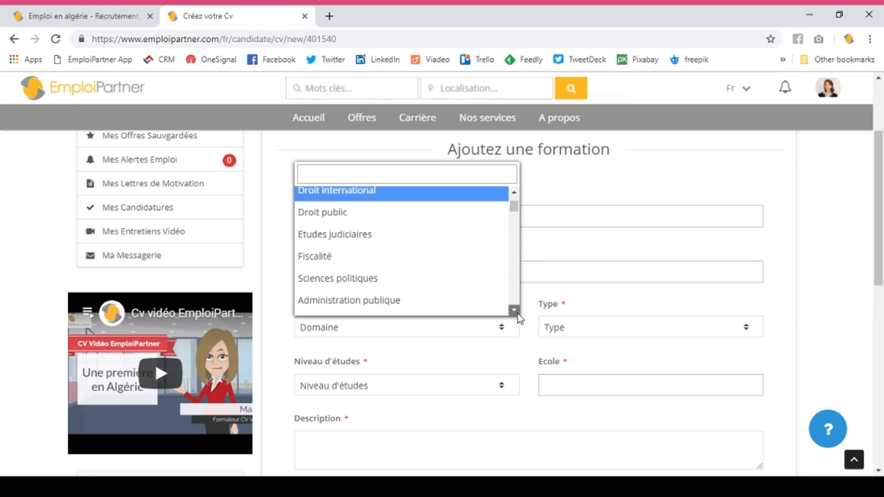
pyautogui.scroll(-2, 517, 314)
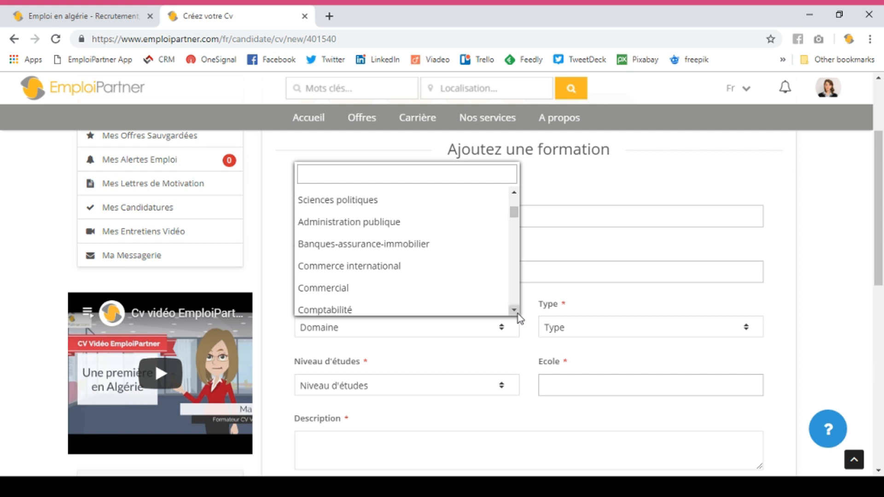
pyautogui.click(389, 262)
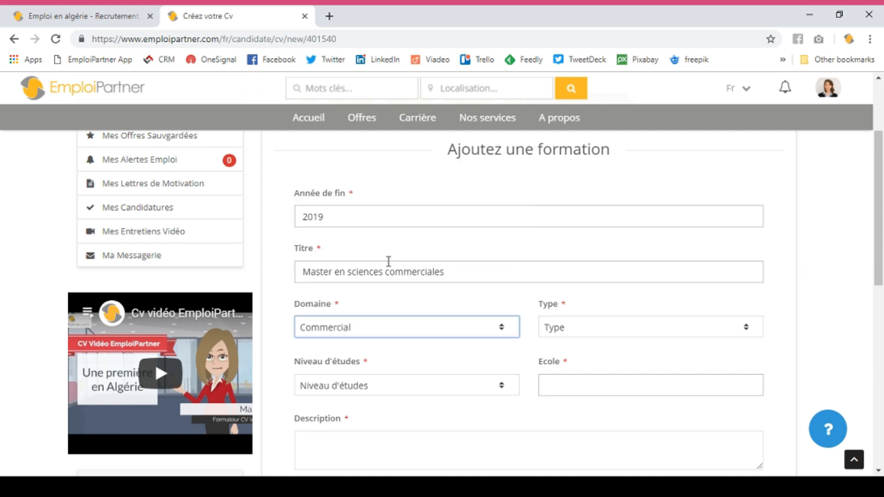
# - Set the education entry's type to Master-MBA and its level of study to Bac +5
pyautogui.click(568, 333)
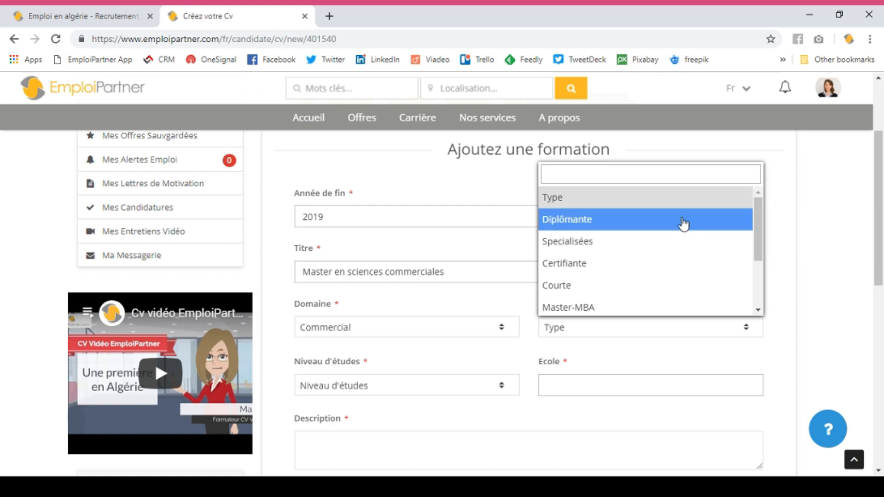
pyautogui.moveTo(759, 228); pyautogui.dragTo(758, 255)
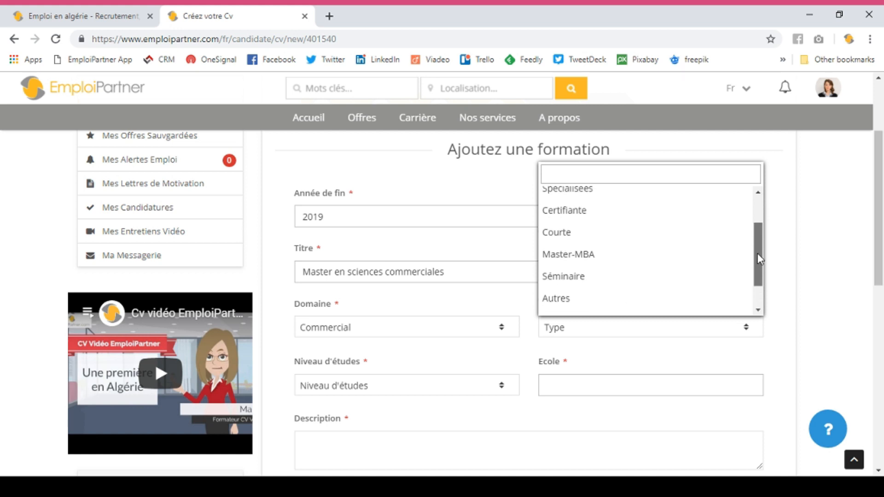
pyautogui.click(609, 257)
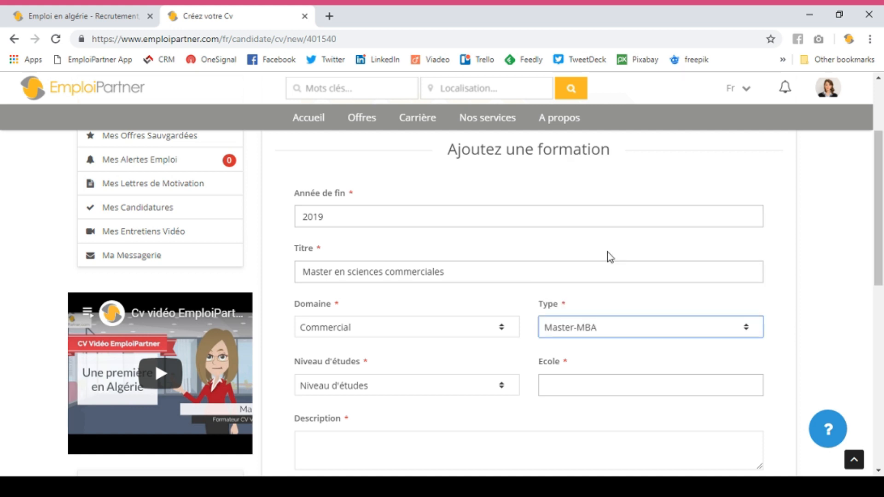
pyautogui.click(384, 386)
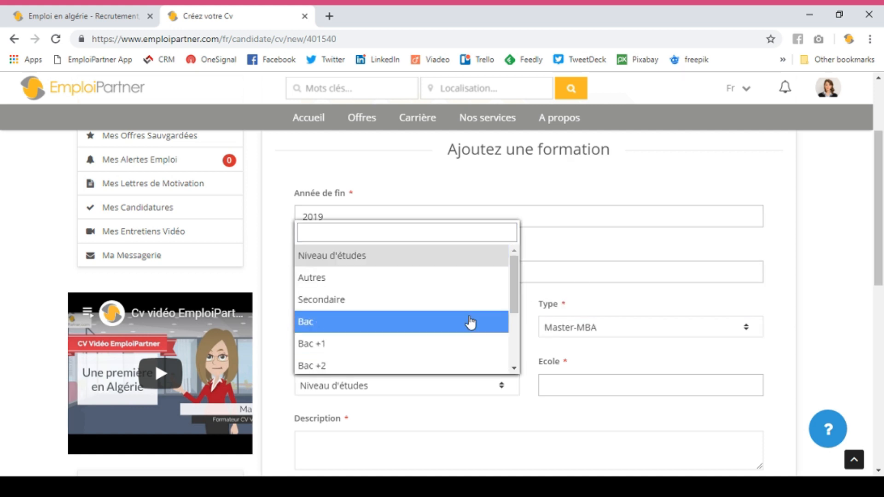
pyautogui.moveTo(513, 284); pyautogui.dragTo(512, 321)
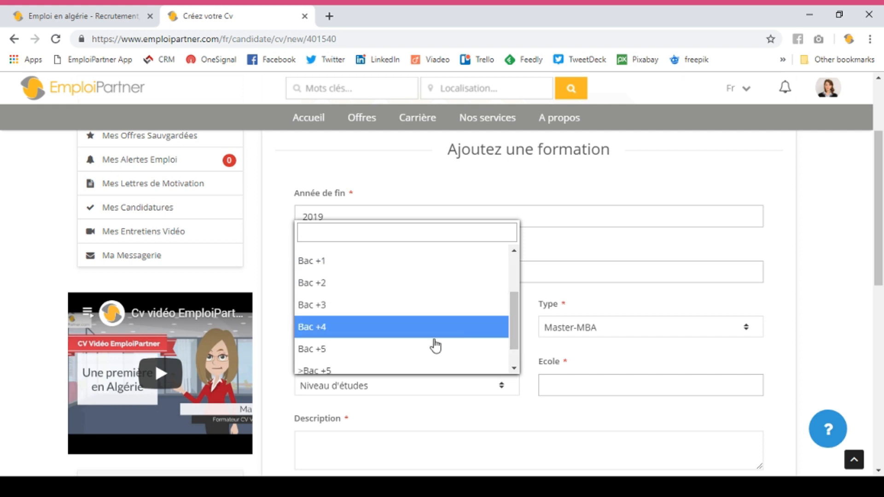
pyautogui.click(405, 349)
# - Enter "Ecole Supérieure de Commerce" as the school of the education entry
pyautogui.click(585, 388)
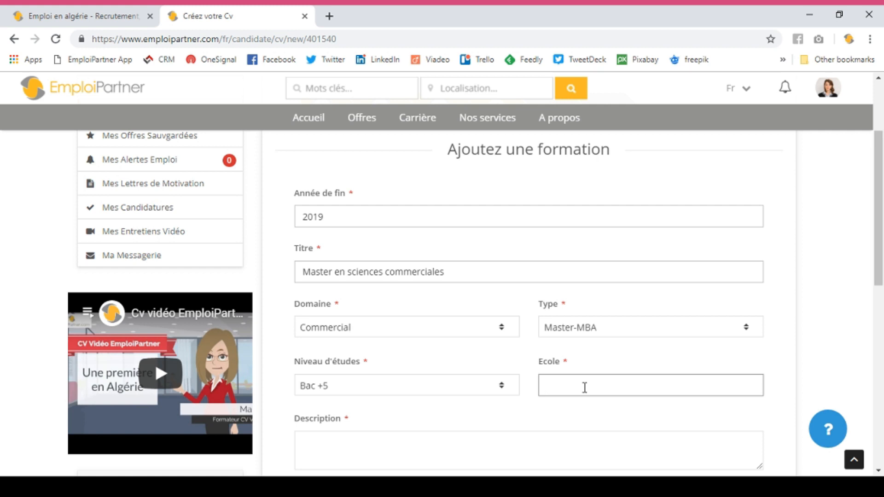
pyautogui.write('Eci')
pyautogui.write('ole ')
pyautogui.write('Supérieure ')
pyautogui.write('de Commerce')
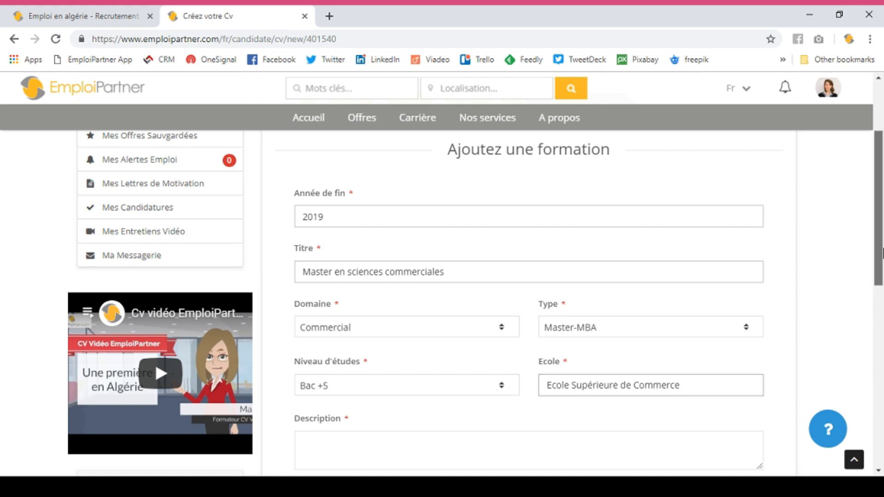
# - Describe the education entry as "Thème de fin d'étude : ......." and continue to the skills stage
pyautogui.scroll(-3, 516, 321)
pyautogui.click(516, 320)
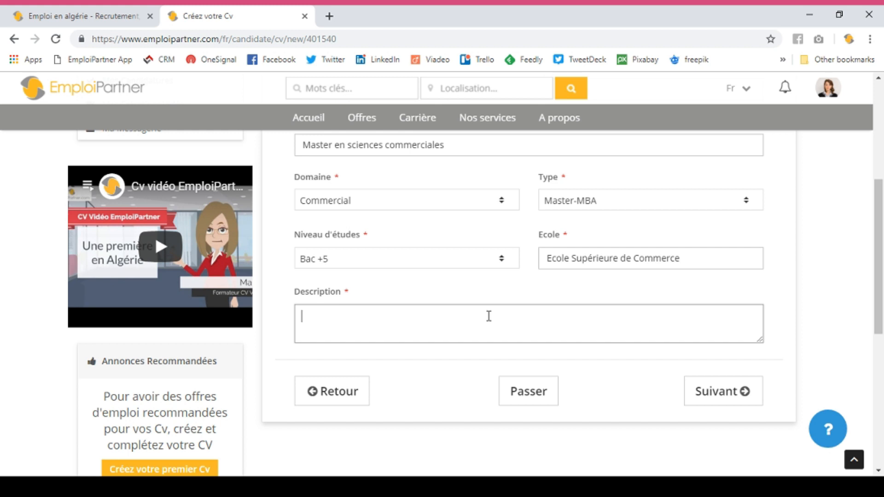
pyautogui.write("Thème de fin d'étud")
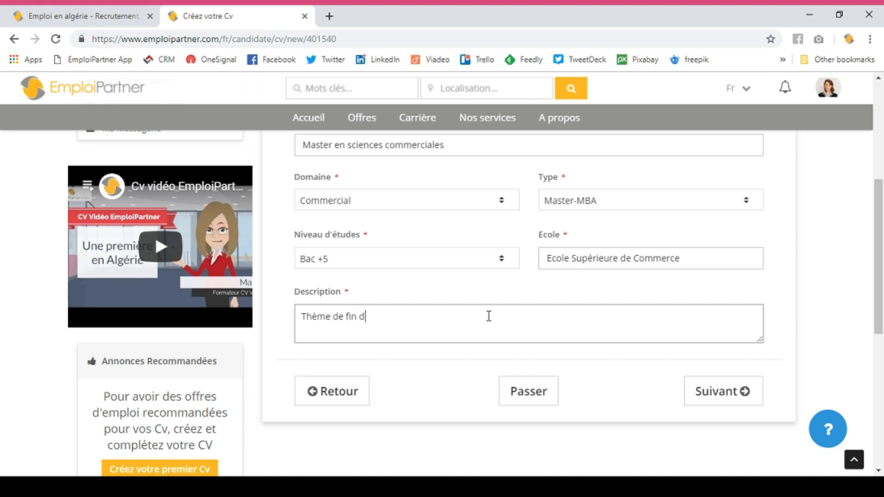
pyautogui.write('e : .......')
pyautogui.click(302, 317)
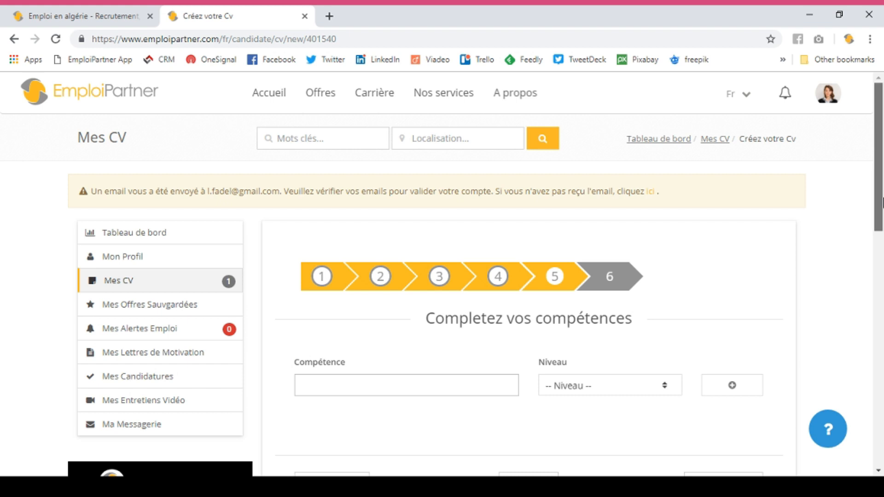
# - Add the suggested skill "négociation avec les fournisseurs" with a proficiency level to the CV
pyautogui.moveTo(883, 203); pyautogui.dragTo(883, 247)
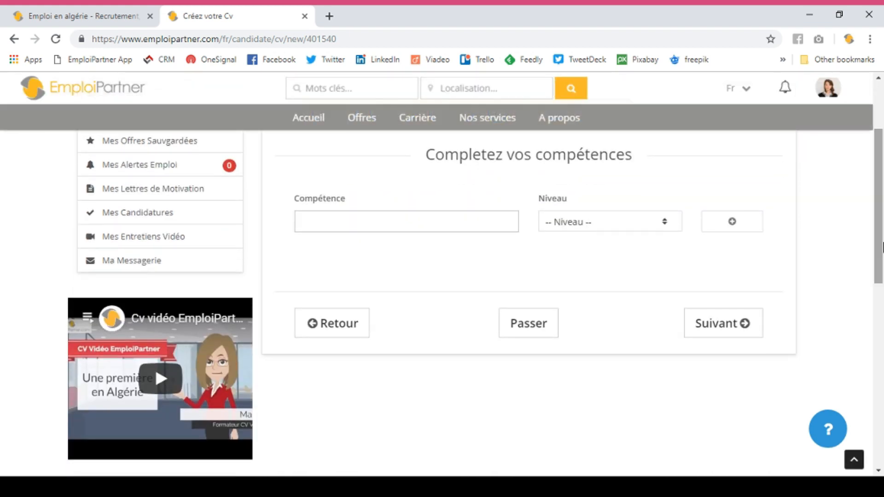
pyautogui.click(450, 222)
pyautogui.write('négoci')
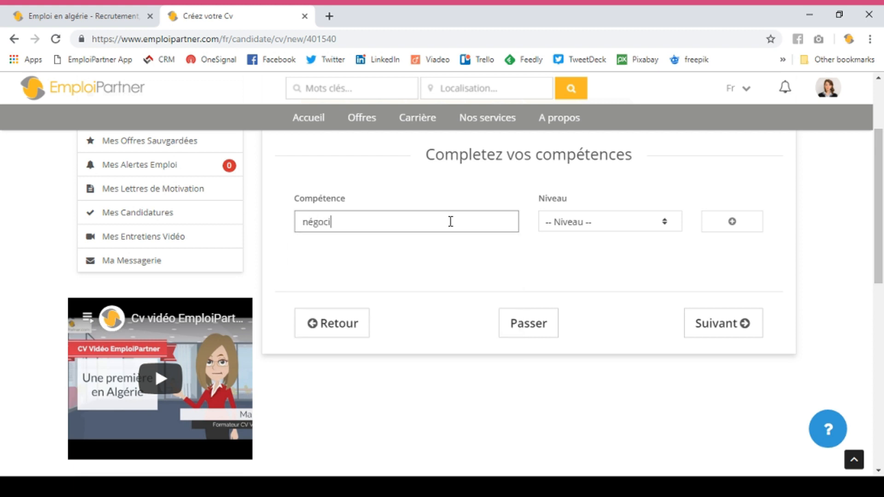
pyautogui.write('a')
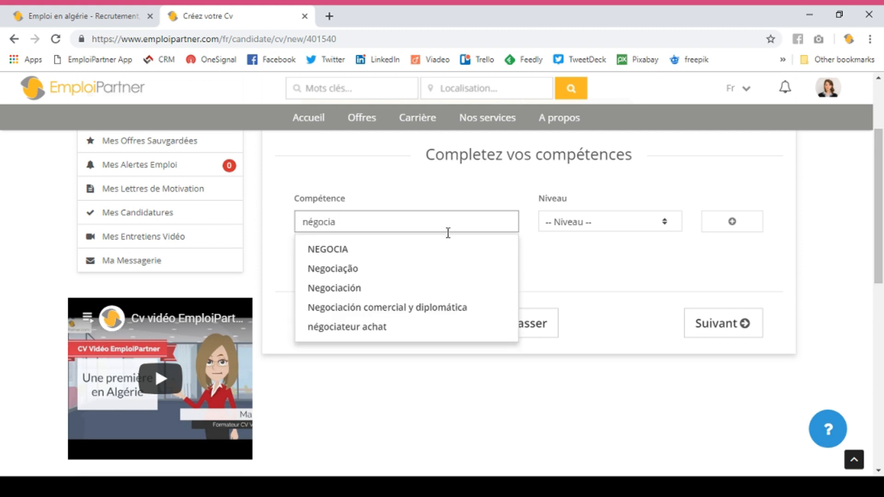
pyautogui.write('tion')
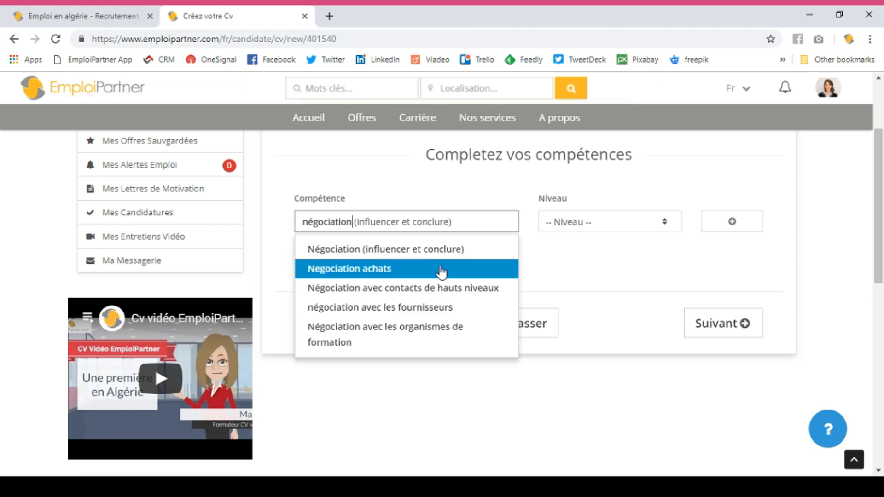
pyautogui.click(446, 309)
pyautogui.click(586, 228)
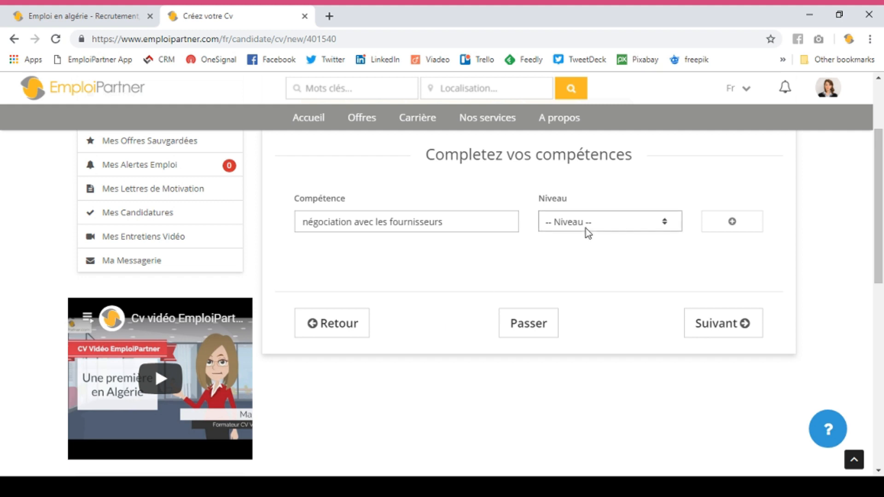
pyautogui.click(599, 259)
pyautogui.click(733, 223)
# - Add the suggested skill "Office 2010, 2013" at the Avancé level to the CV
pyautogui.click(372, 226)
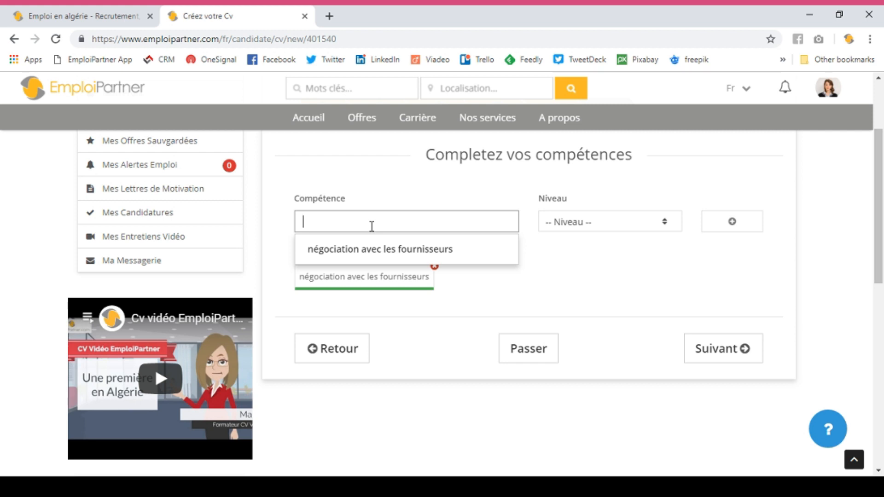
pyautogui.write('Mia')
pyautogui.press('BackSpace')
pyautogui.press('BackSpace')
pyautogui.press('BackSpace')
pyautogui.write('office')
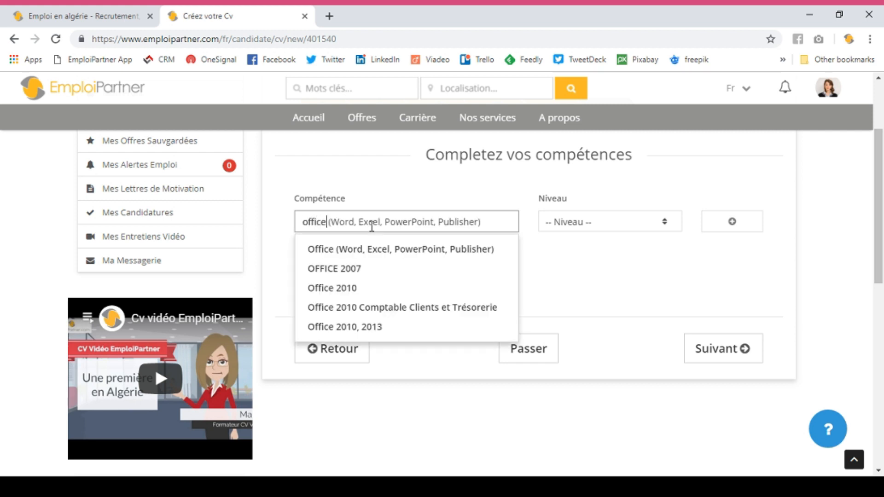
pyautogui.click(417, 328)
pyautogui.click(582, 224)
pyautogui.click(588, 254)
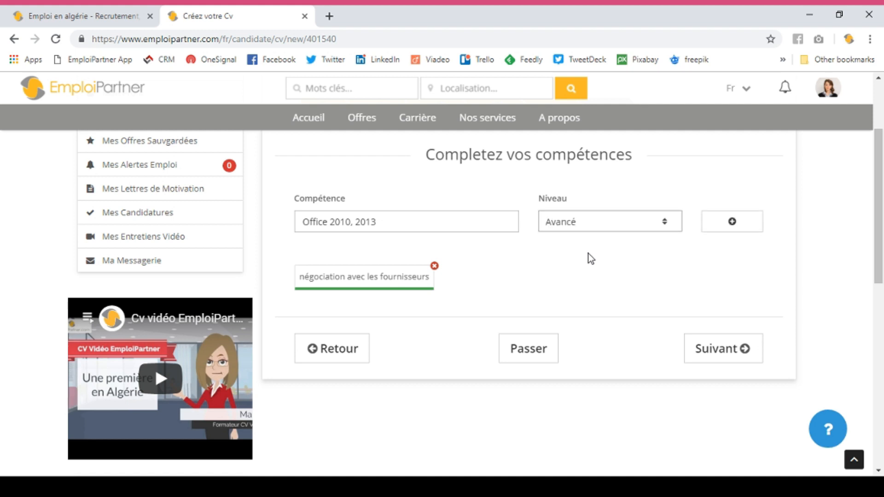
pyautogui.click(732, 226)
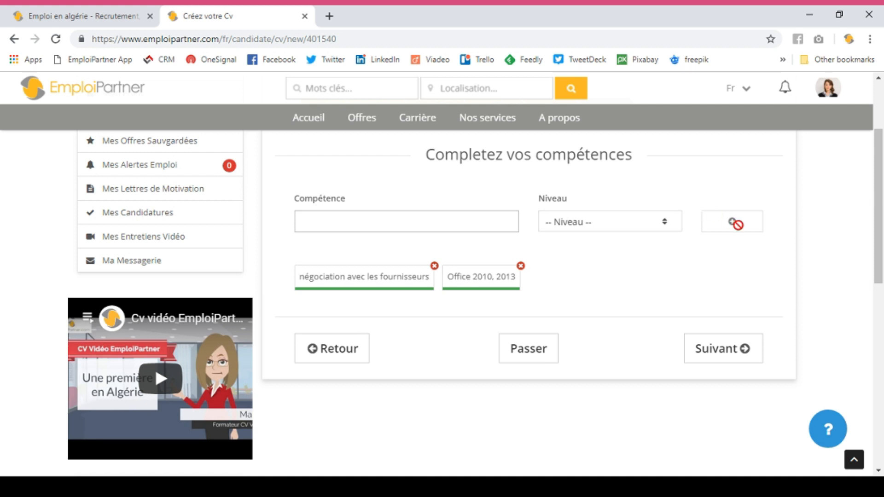
# - Continue to the languages stage and add français at the Professionnel level to the CV
pyautogui.click(700, 358)
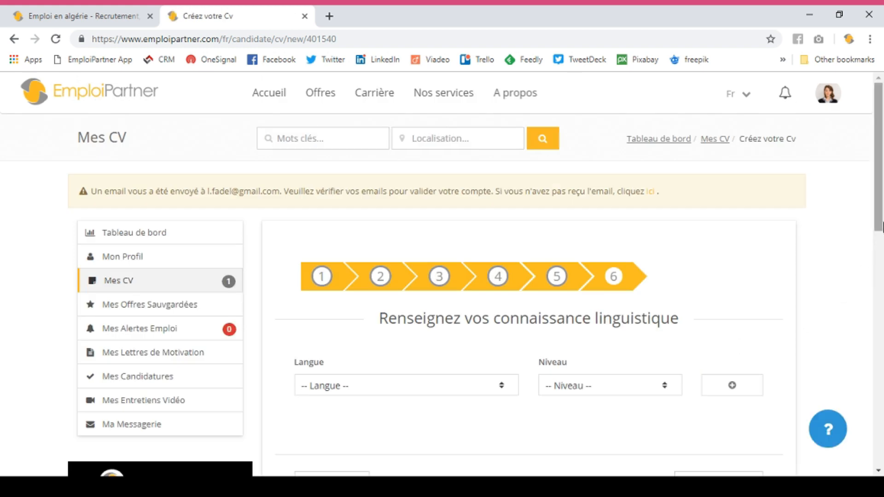
pyautogui.moveTo(883, 193); pyautogui.dragTo(883, 234)
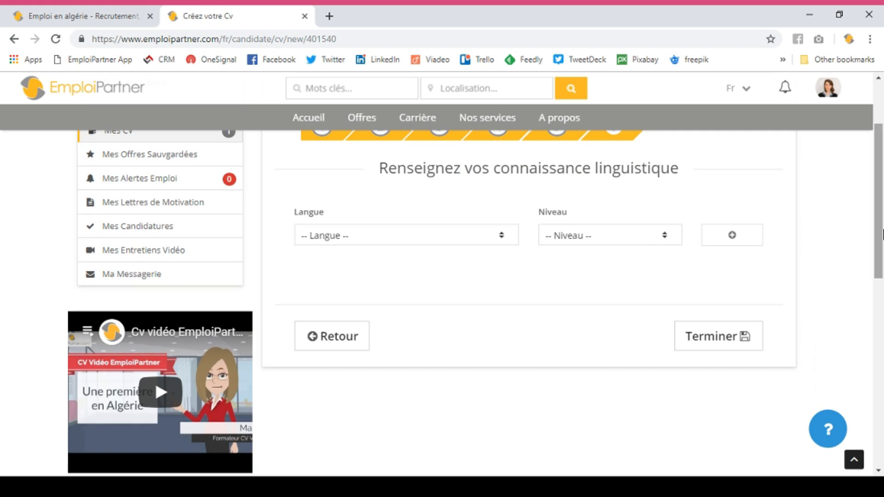
pyautogui.click(399, 239)
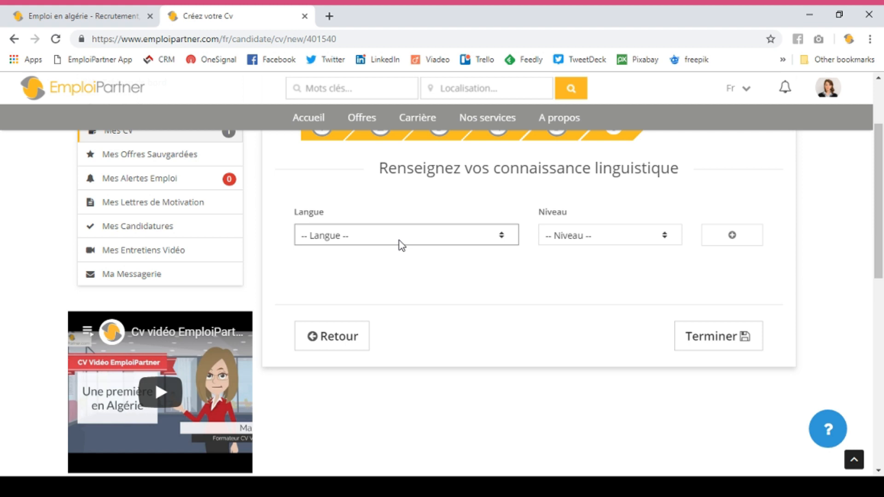
pyautogui.write('français')
pyautogui.press('Tab')
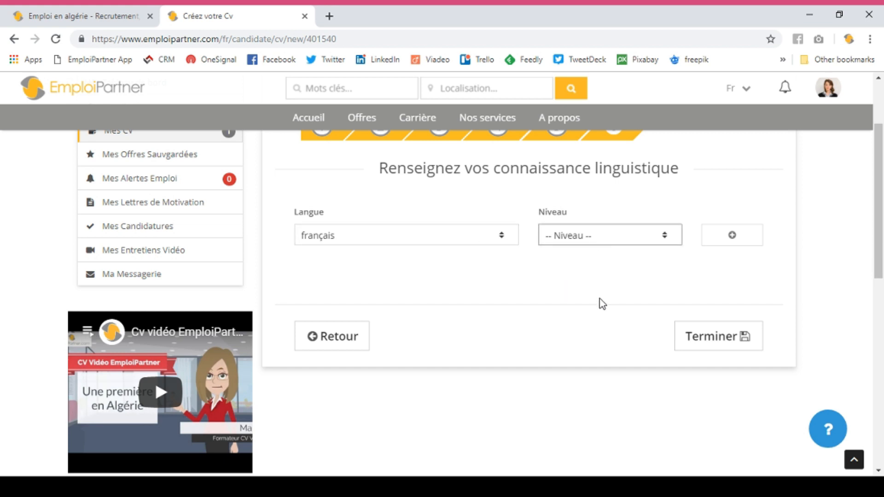
pyautogui.write('p')
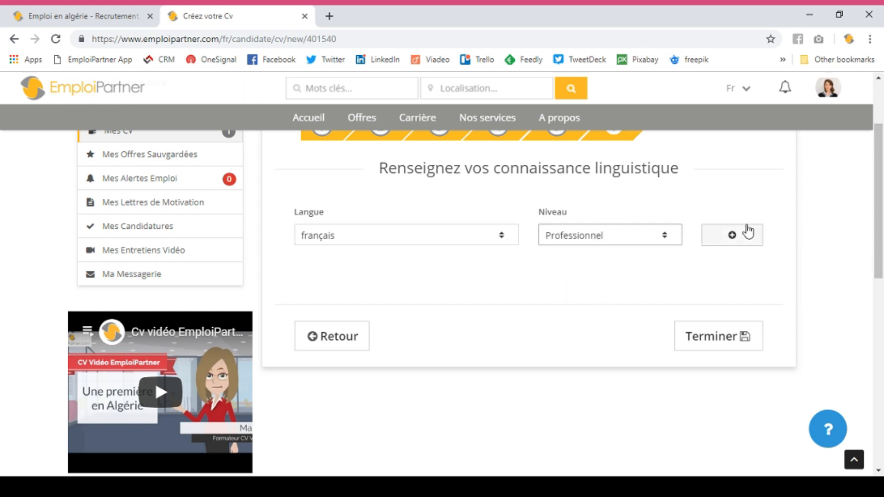
pyautogui.click(742, 241)
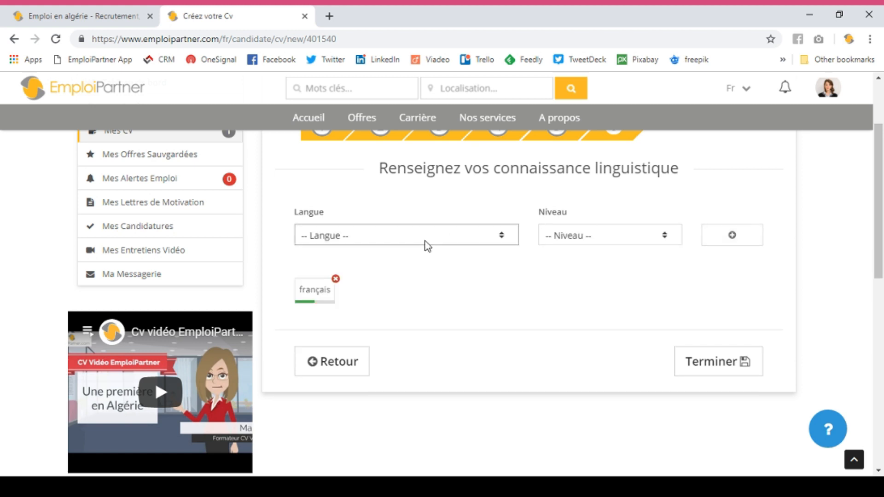
# - Add anglais at the Professionnel level to the CV's languages
pyautogui.write('anglais')
pyautogui.click(598, 241)
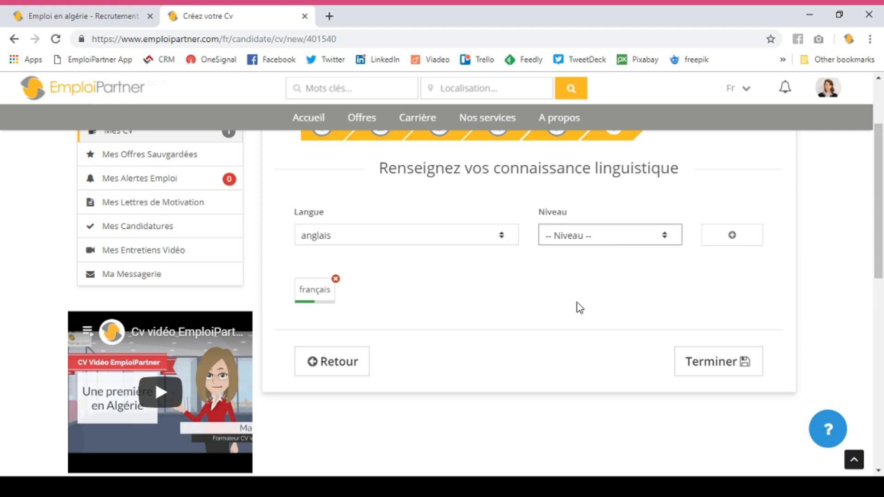
pyautogui.write('p')
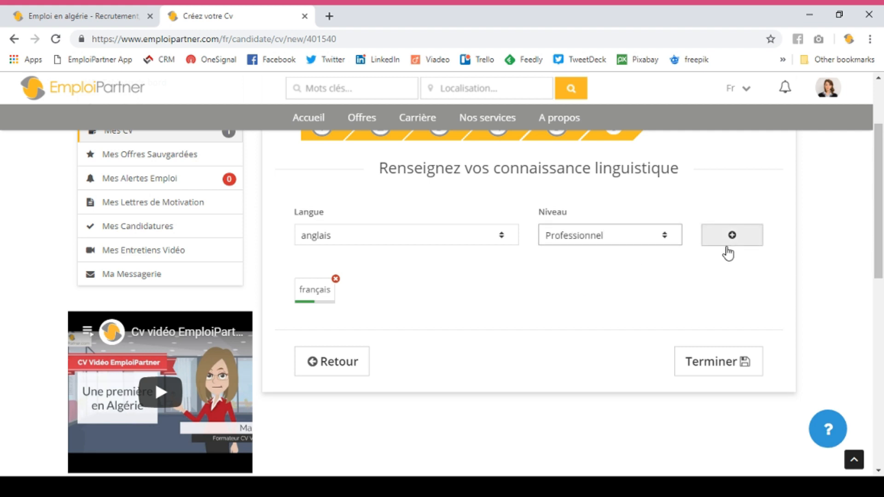
pyautogui.click(734, 244)
# - Add arabe with a proficiency level to the CV's languages and finish the CV form
pyautogui.write('arabe')
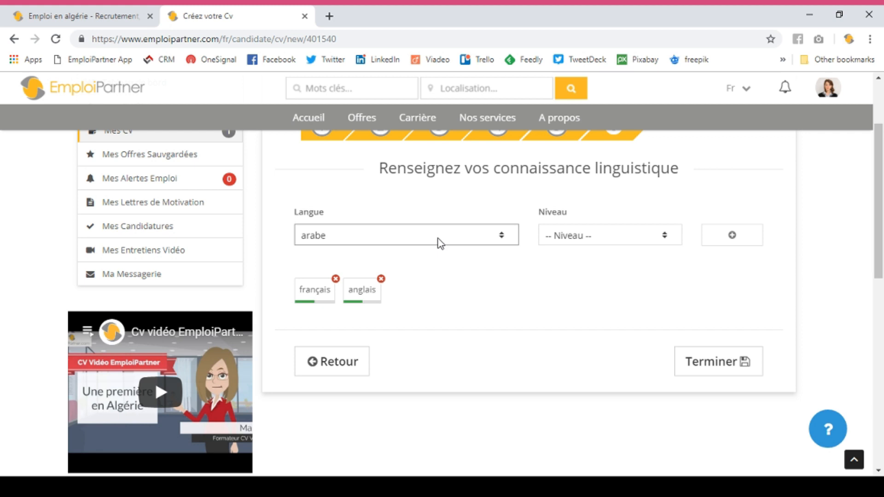
pyautogui.click(542, 237)
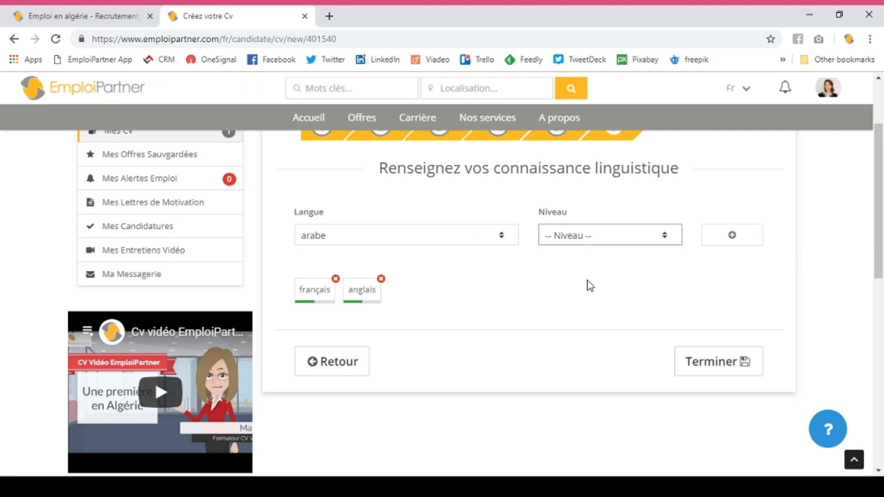
pyautogui.write('c')
pyautogui.click(748, 242)
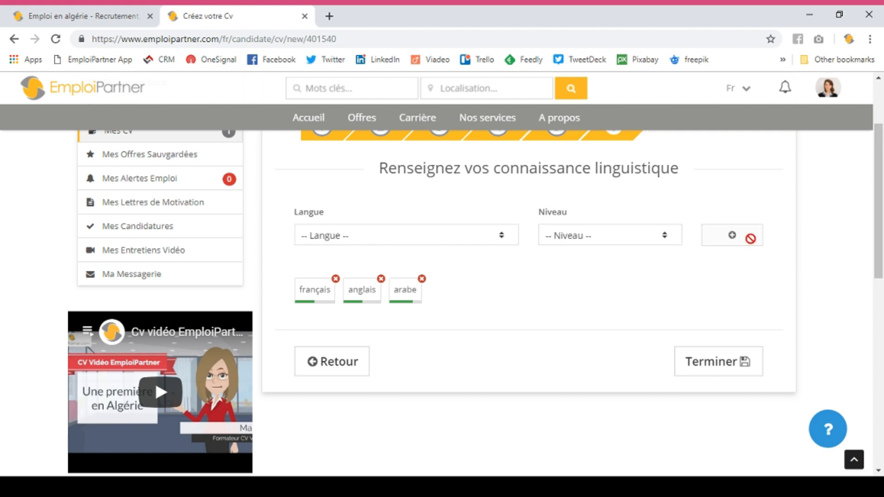
pyautogui.click(745, 364)
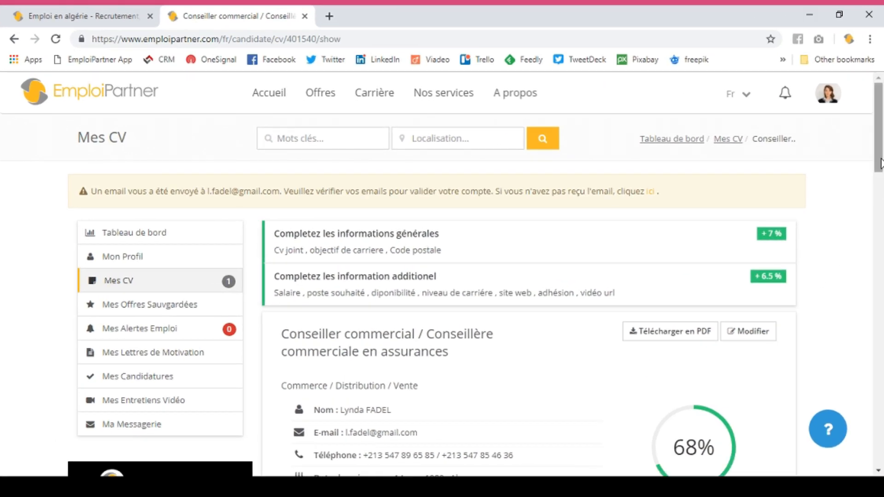
# - Review the finished CV's sections, from languages, skills, education and experience to the additional information, completion rate and suggested additions
pyautogui.moveTo(881, 164); pyautogui.dragTo(882, 382)
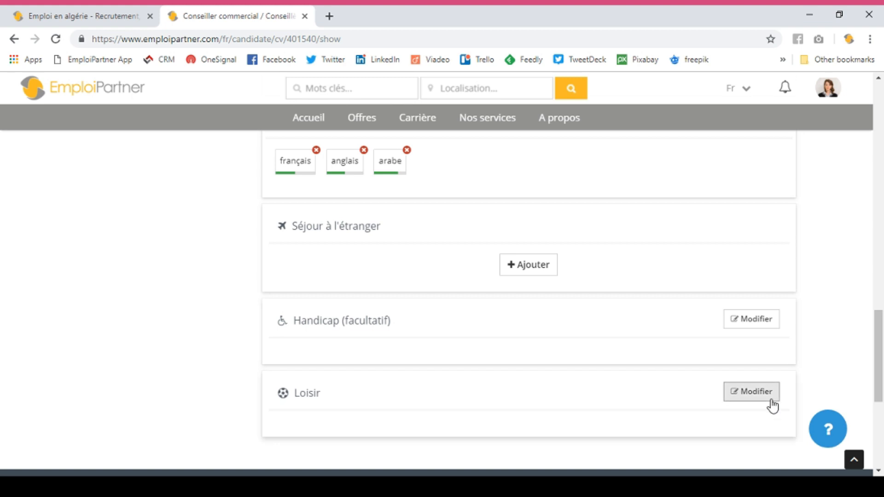
pyautogui.moveTo(880, 332); pyautogui.dragTo(882, 271)
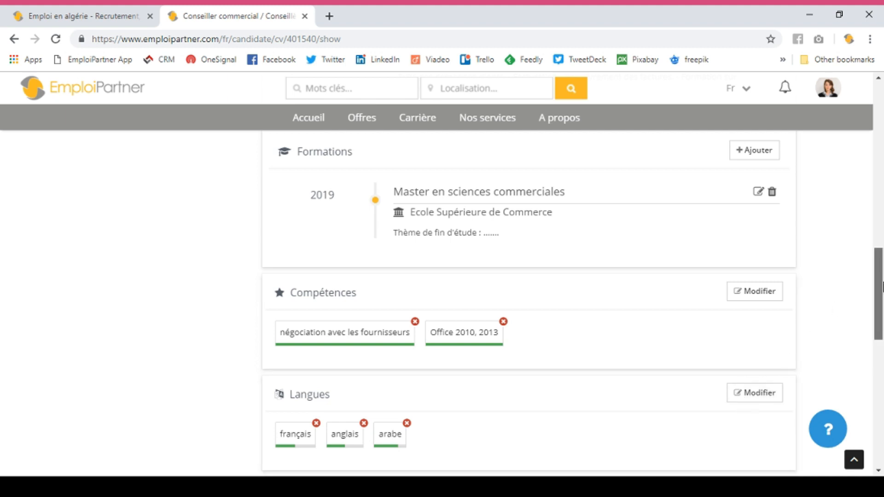
pyautogui.scroll(3, 882, 287)
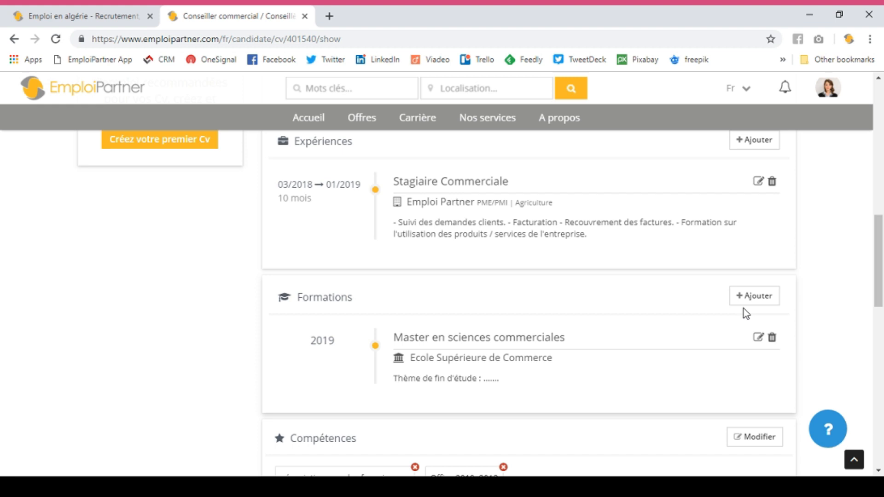
pyautogui.scroll(2, 882, 226)
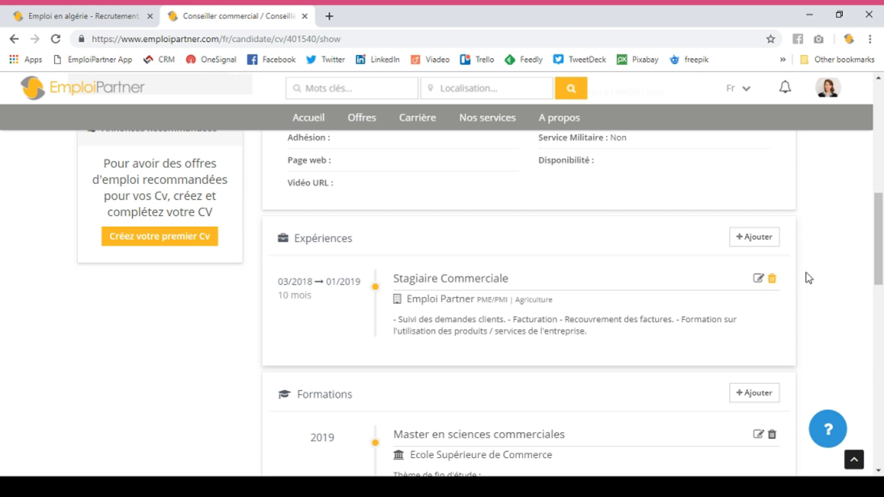
pyautogui.moveTo(879, 258); pyautogui.dragTo(867, 154)
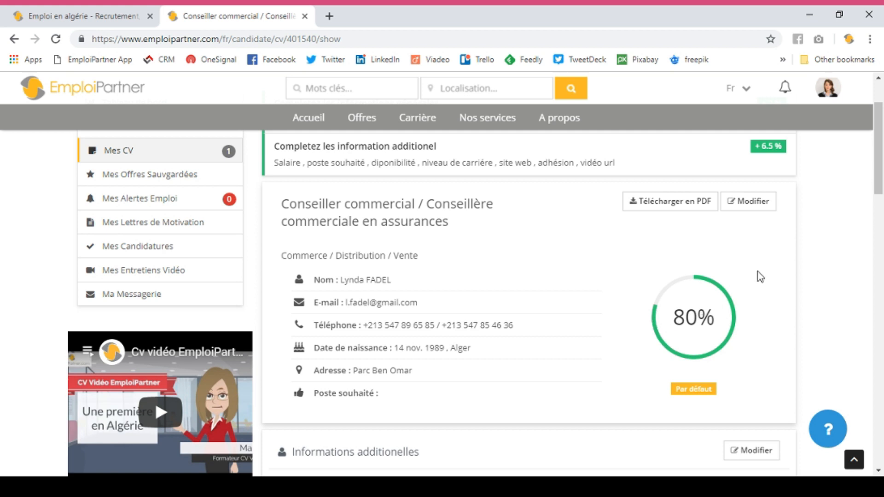
pyautogui.scroll(3, 883, 169)
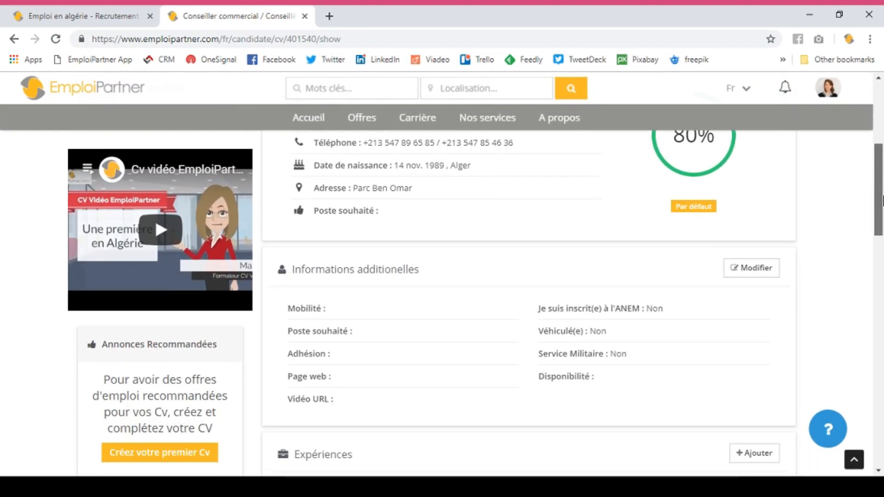
pyautogui.scroll(-10, 882, 267)
pyautogui.moveTo(882, 267); pyautogui.dragTo(845, 154)
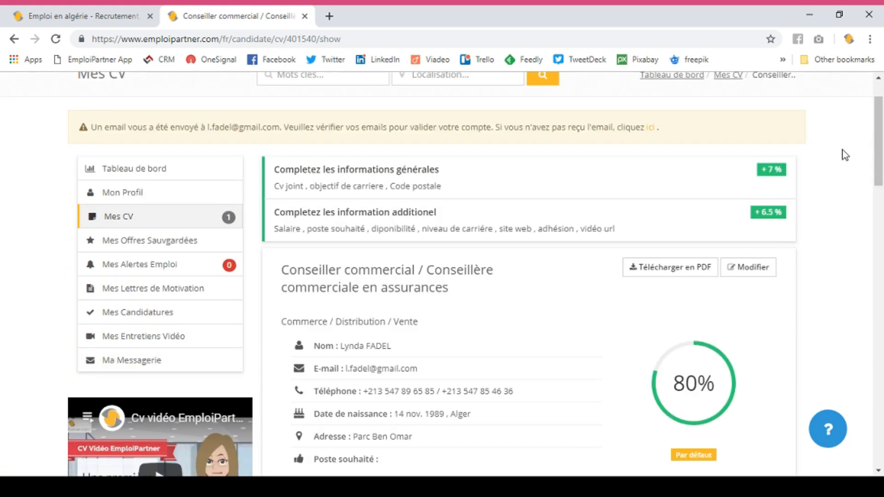